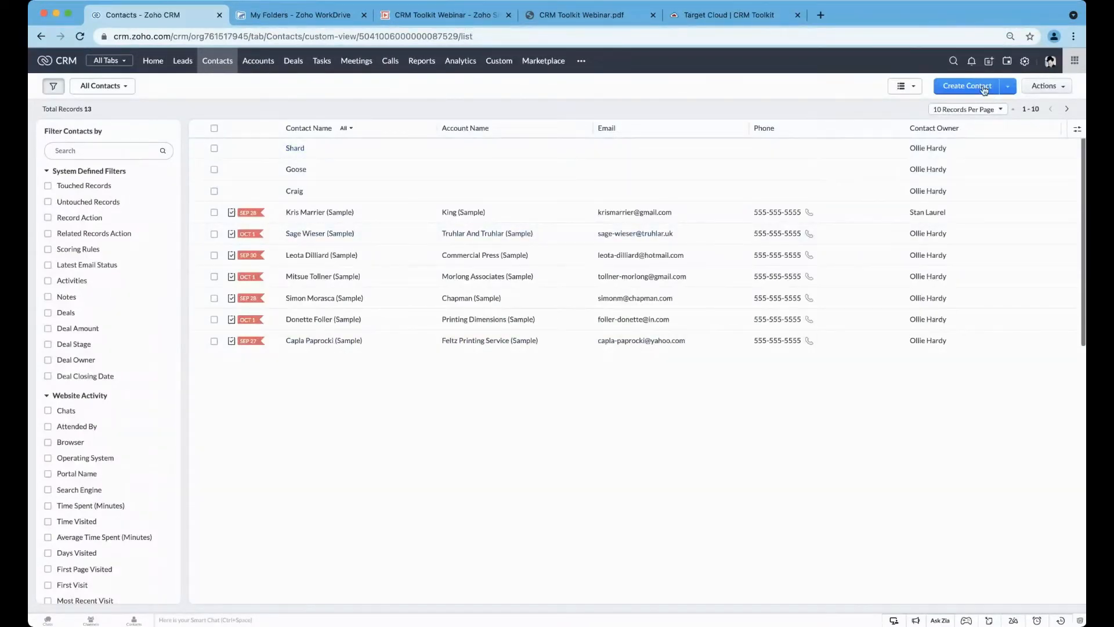
Step: Start a new contact using Create Contact on the Contacts list view
click(984, 89)
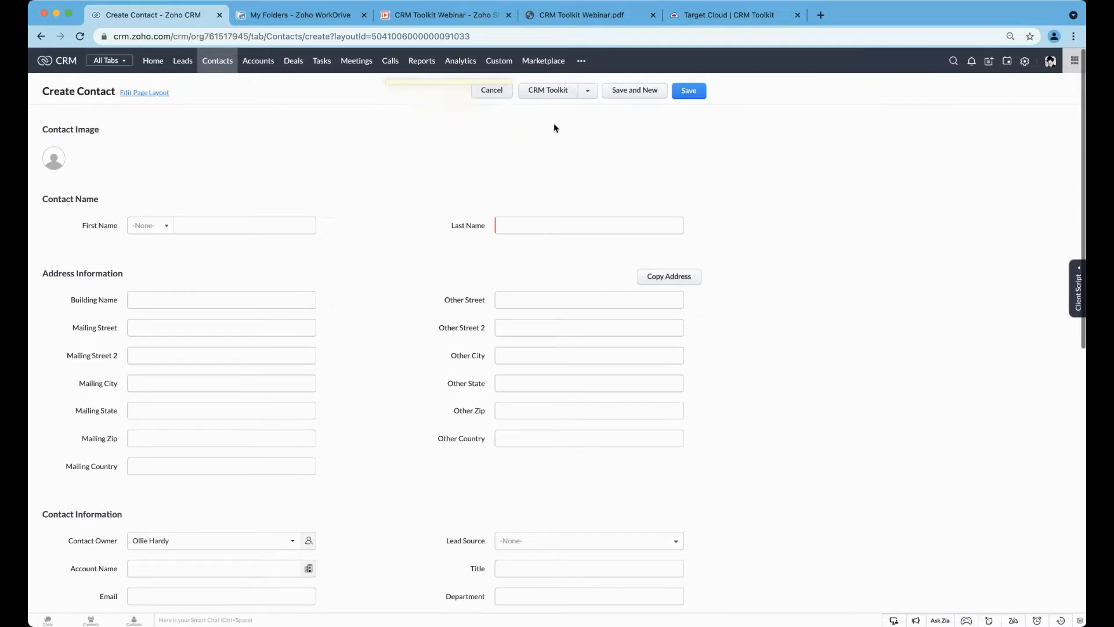
Step: Launch the CRM Toolkit Address Lookup from the Create Contact form
click(549, 92)
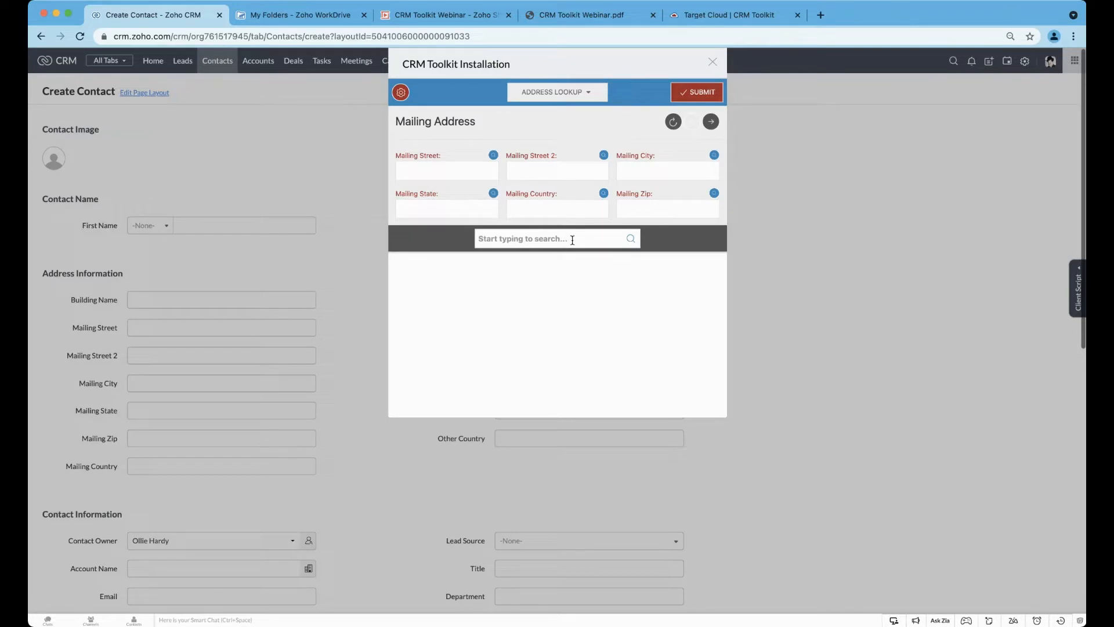
text(sp10 2b)
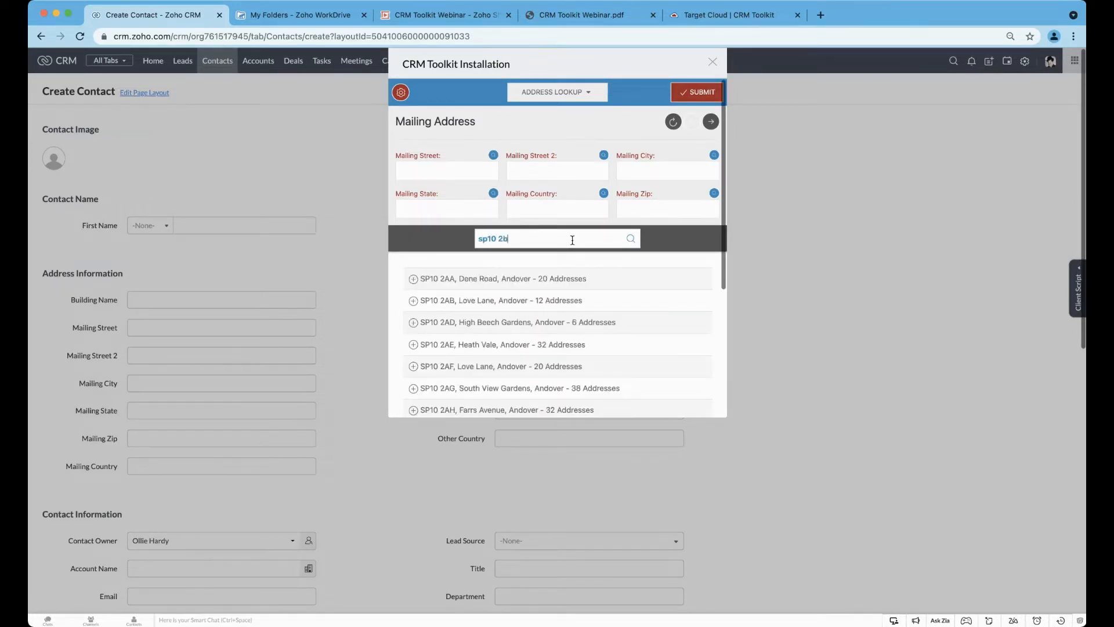
text(q)
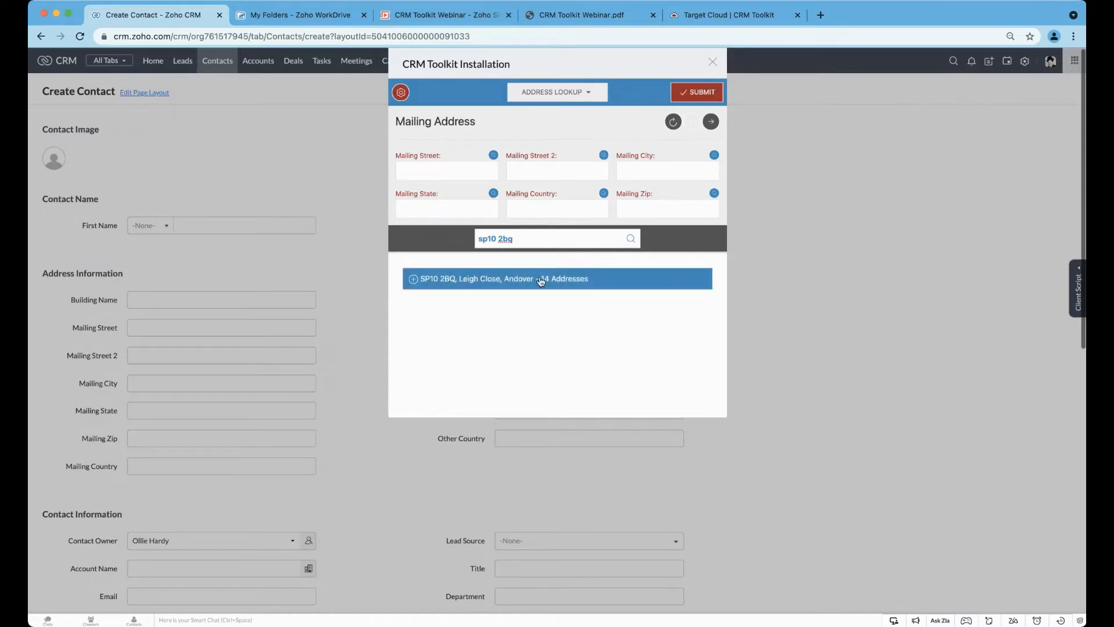
click(464, 282)
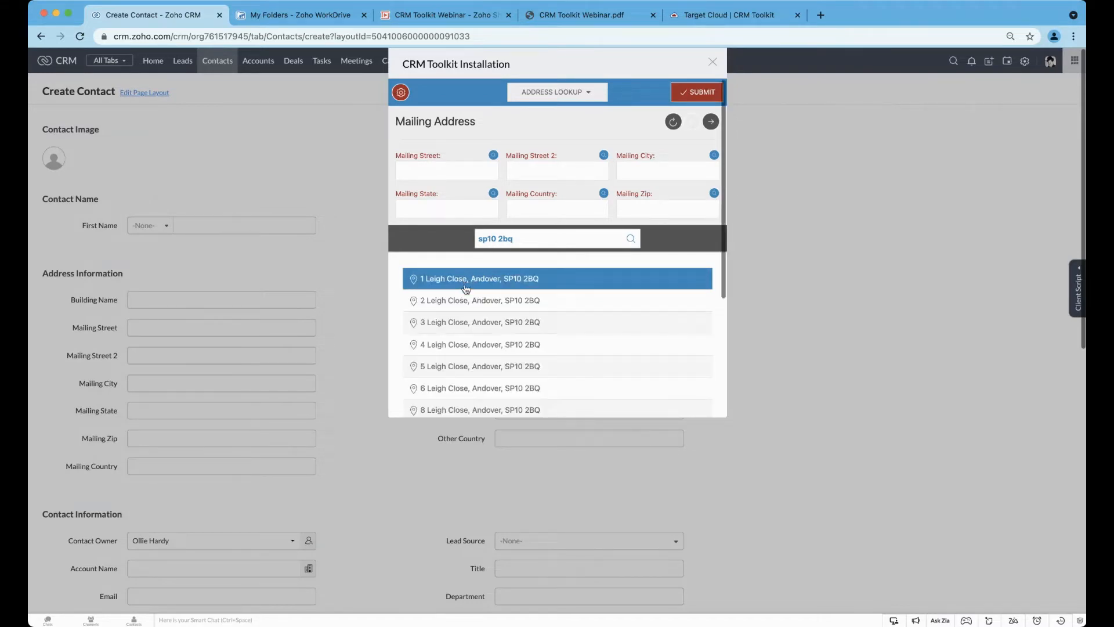
click(460, 365)
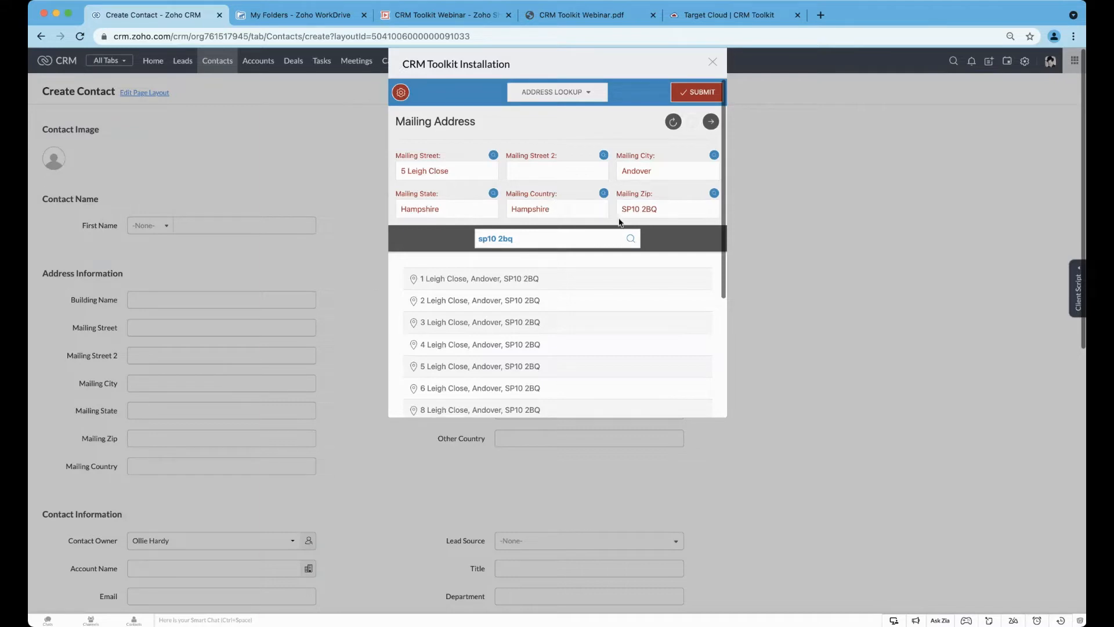
click(698, 92)
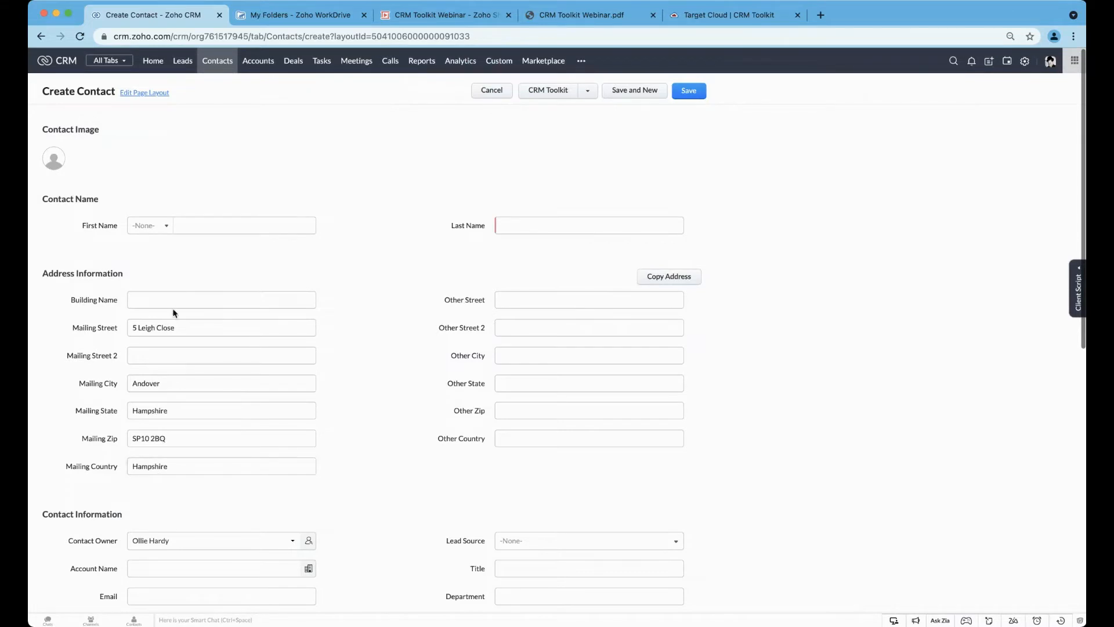
Step: Reopen the CRM Toolkit on Other Address and search postcode WV10 7TA
click(156, 438)
click(548, 93)
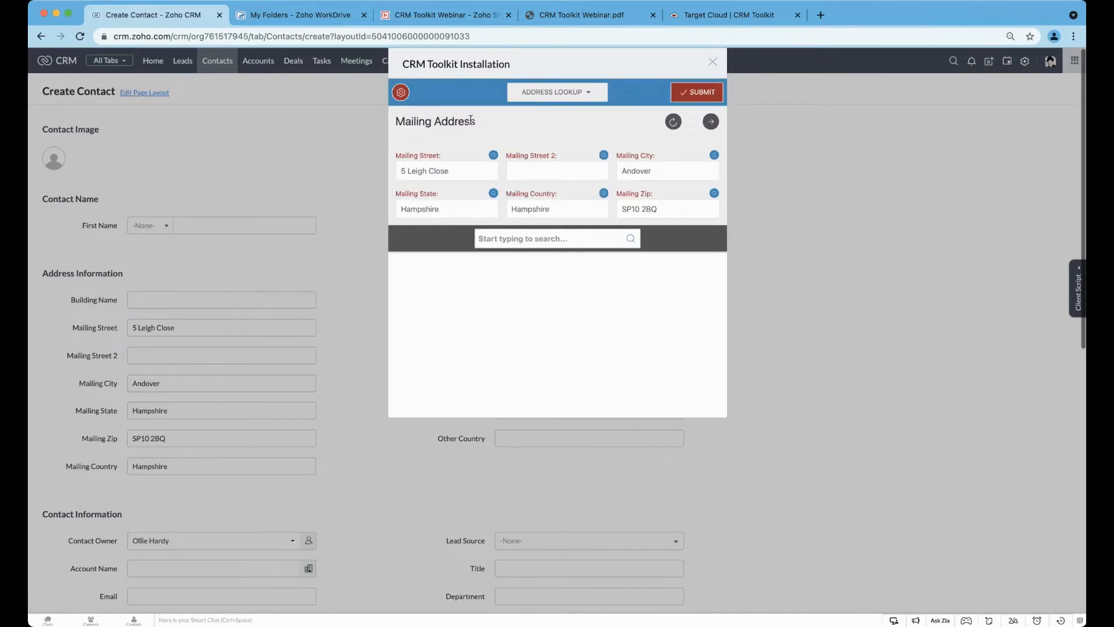
click(712, 123)
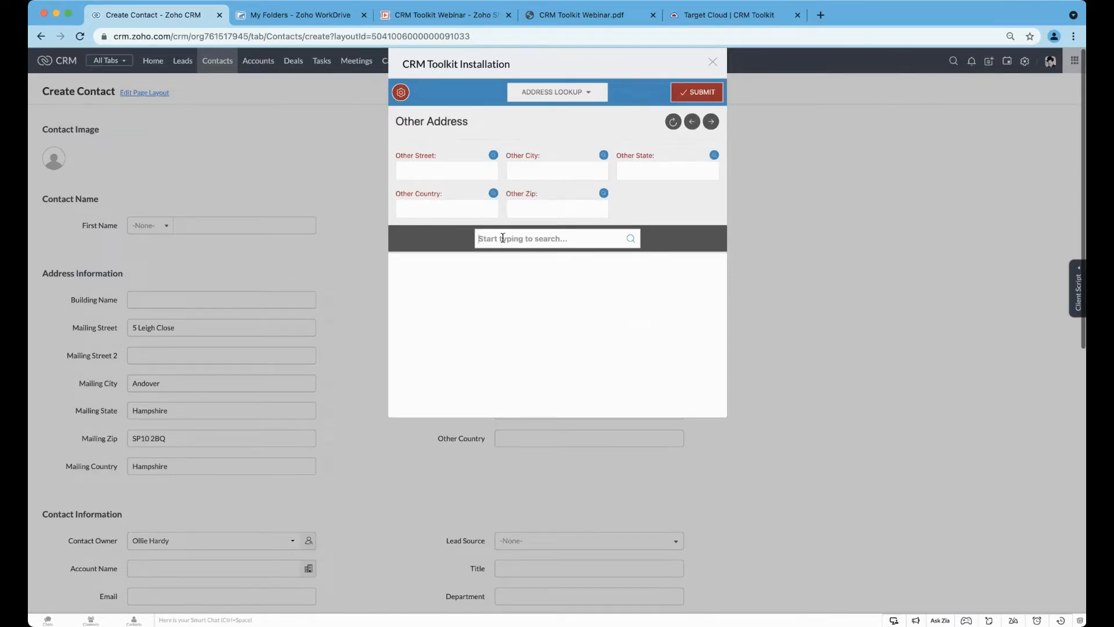
text(wv10)
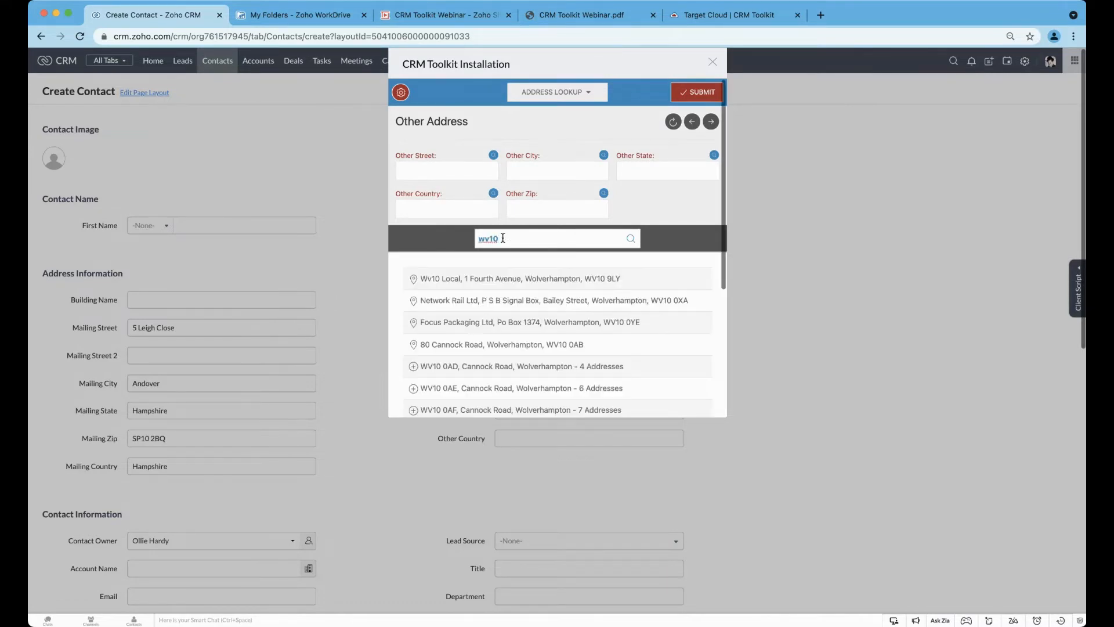
text( 7ta)
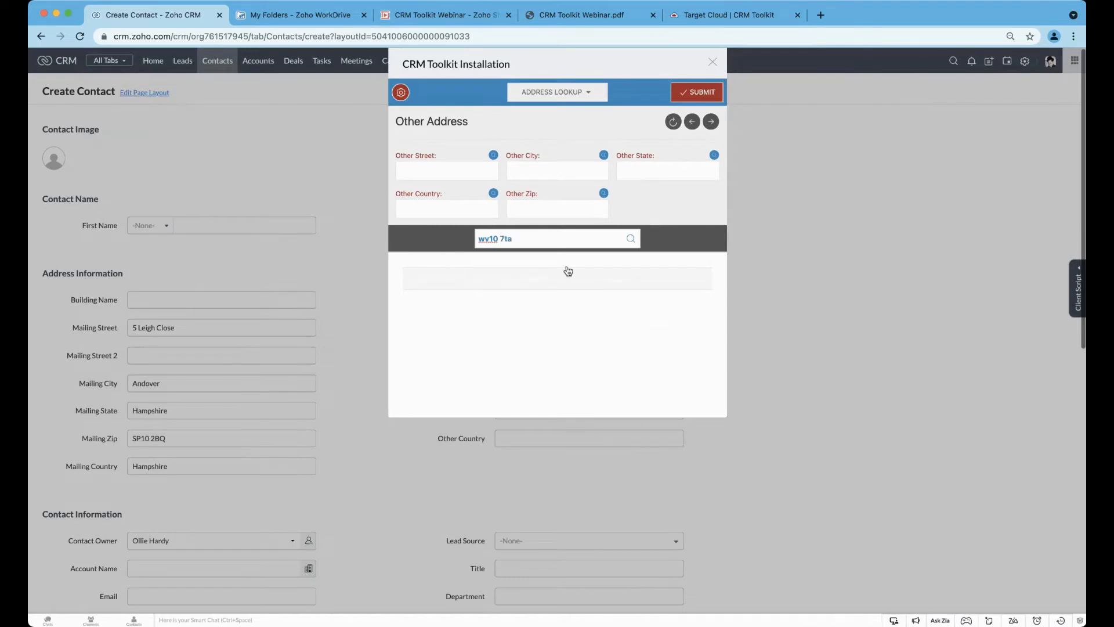
click(568, 277)
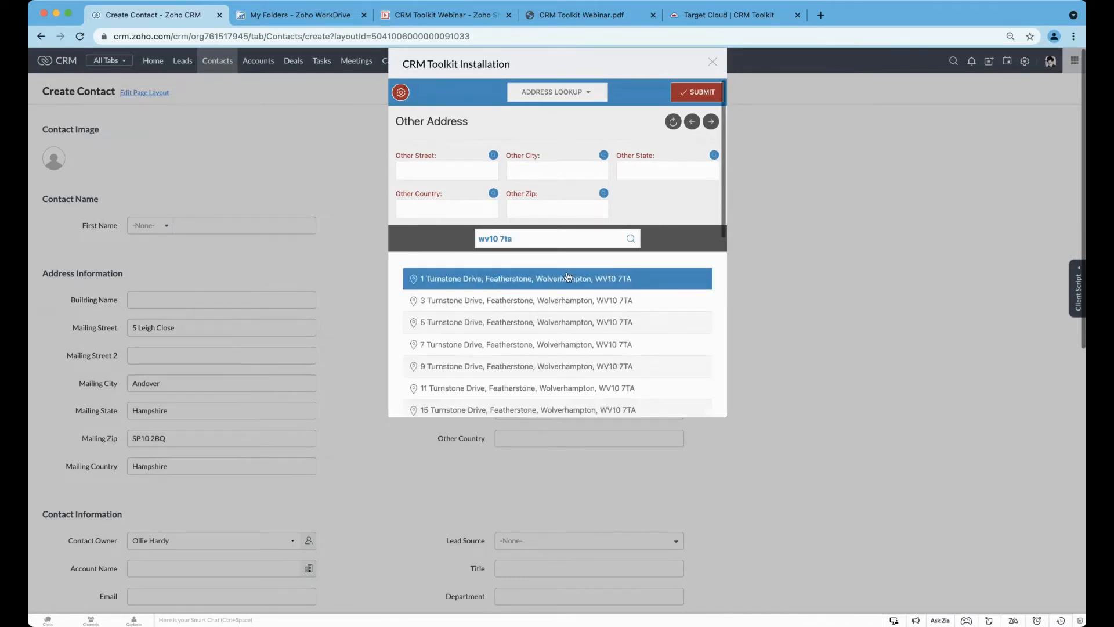
click(538, 237)
text(7)
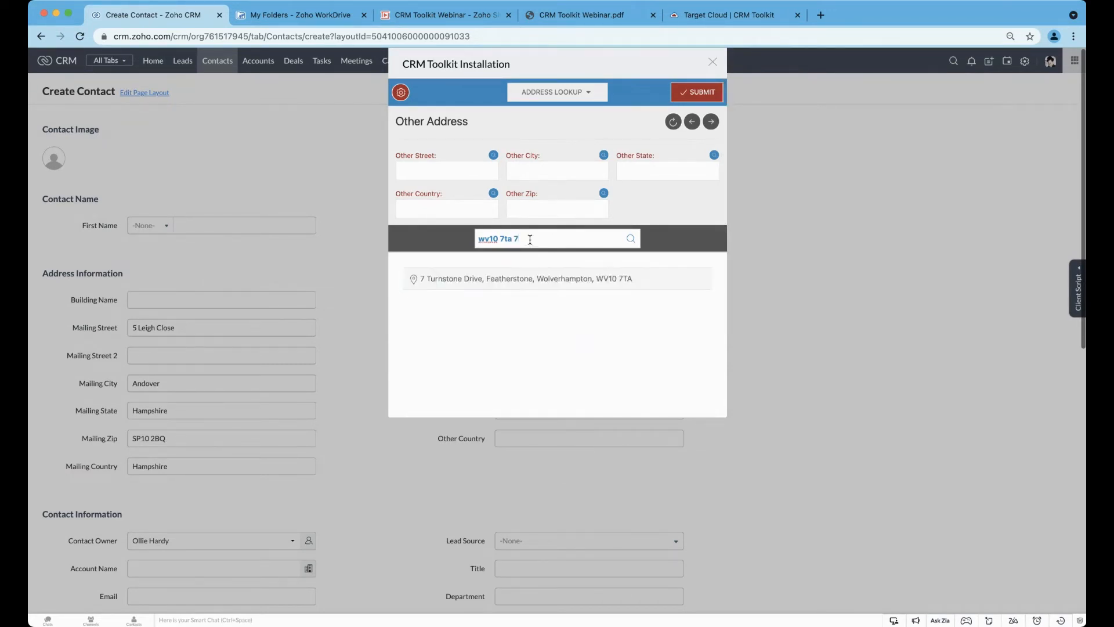
key(BackSpace)
key(BackSpace)
key(BackSpace)
key(BackSpace)
key(BackSpace)
key(BackSpace)
key(BackSpace)
key(BackSpace)
key(BackSpace)
key(BackSpace)
text(7)
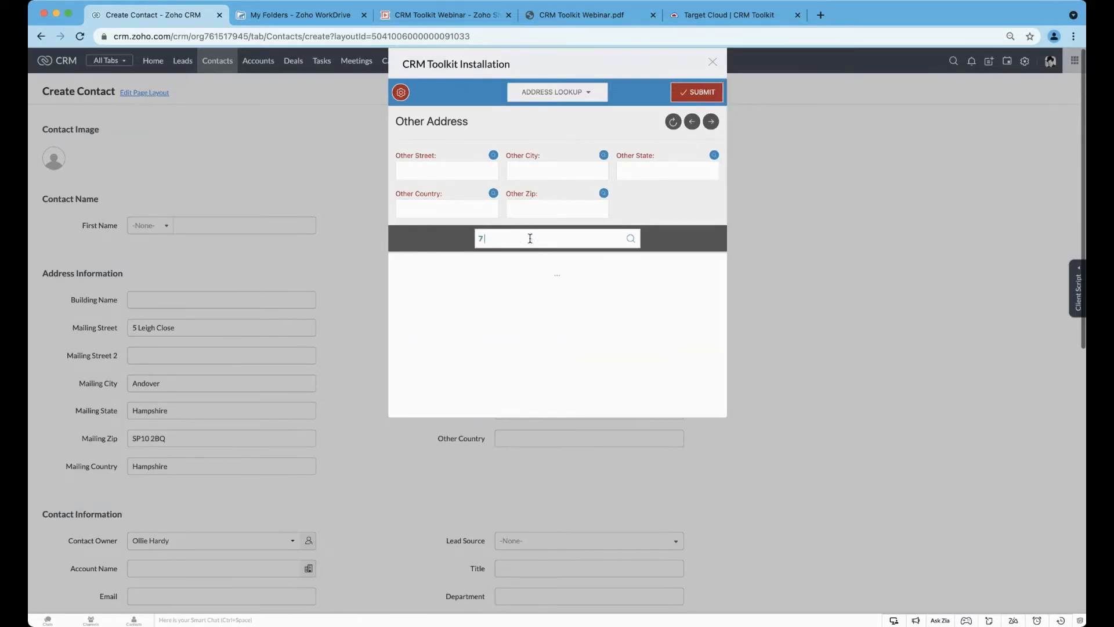
text( wv10)
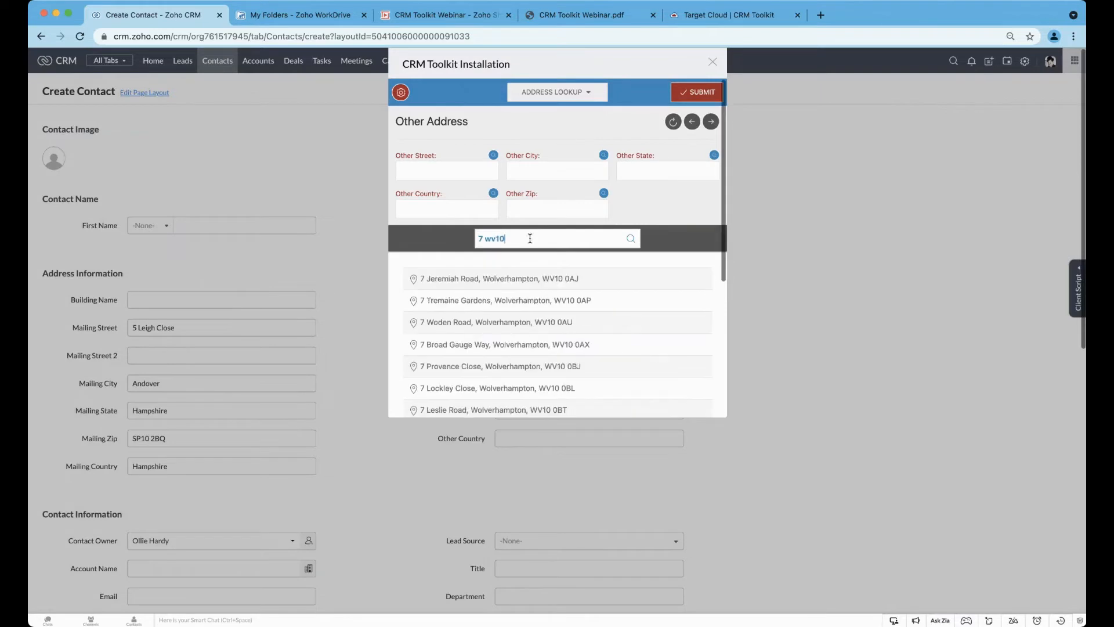
text( 7ta)
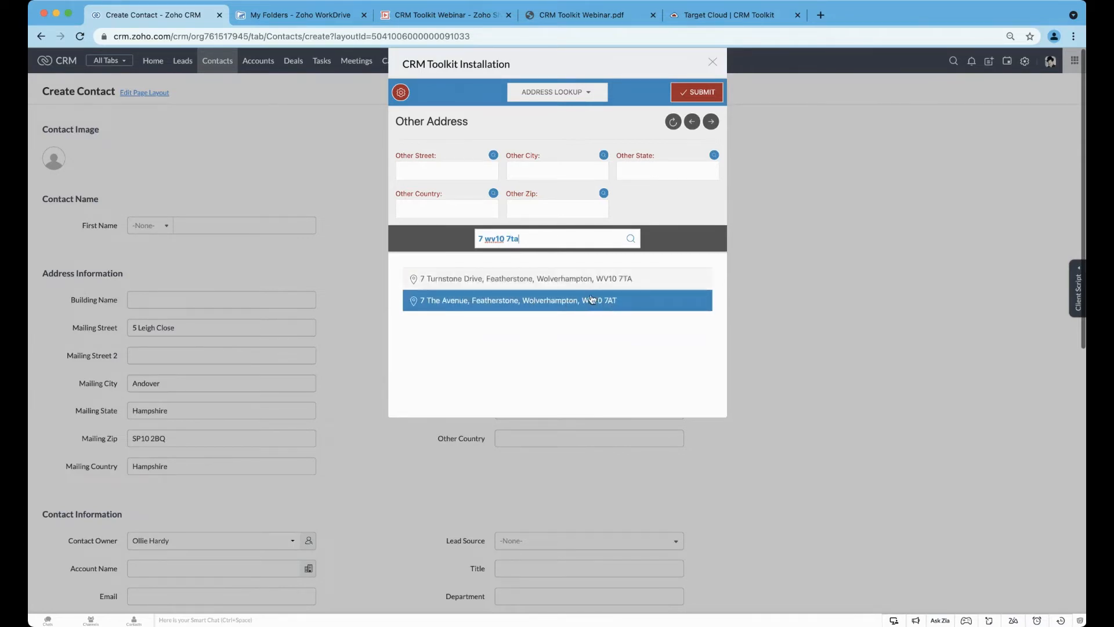
click(518, 281)
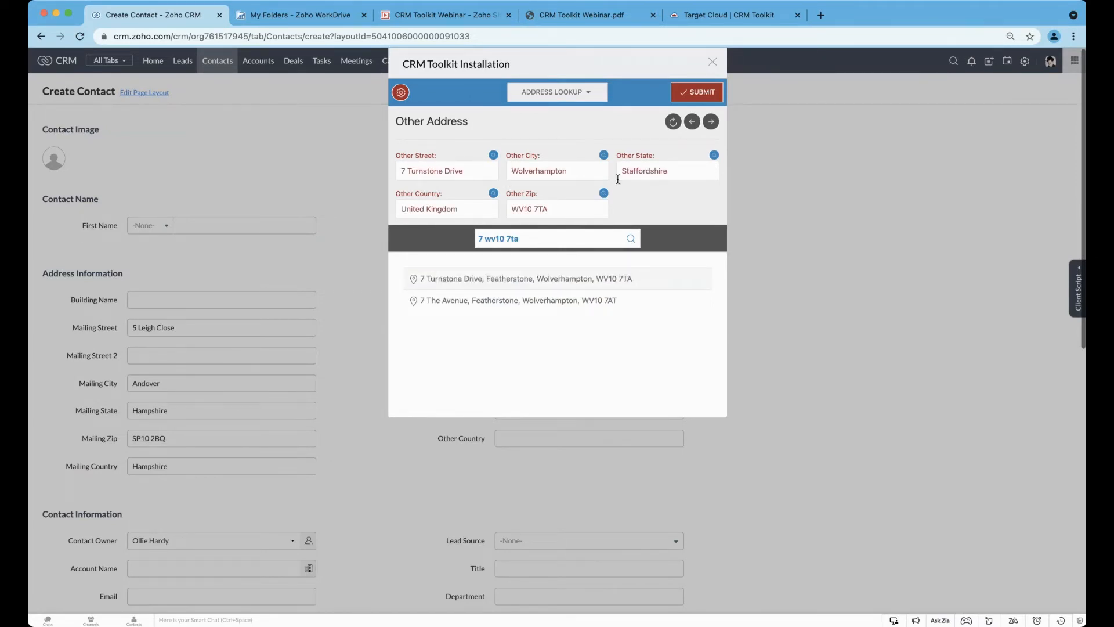
click(695, 97)
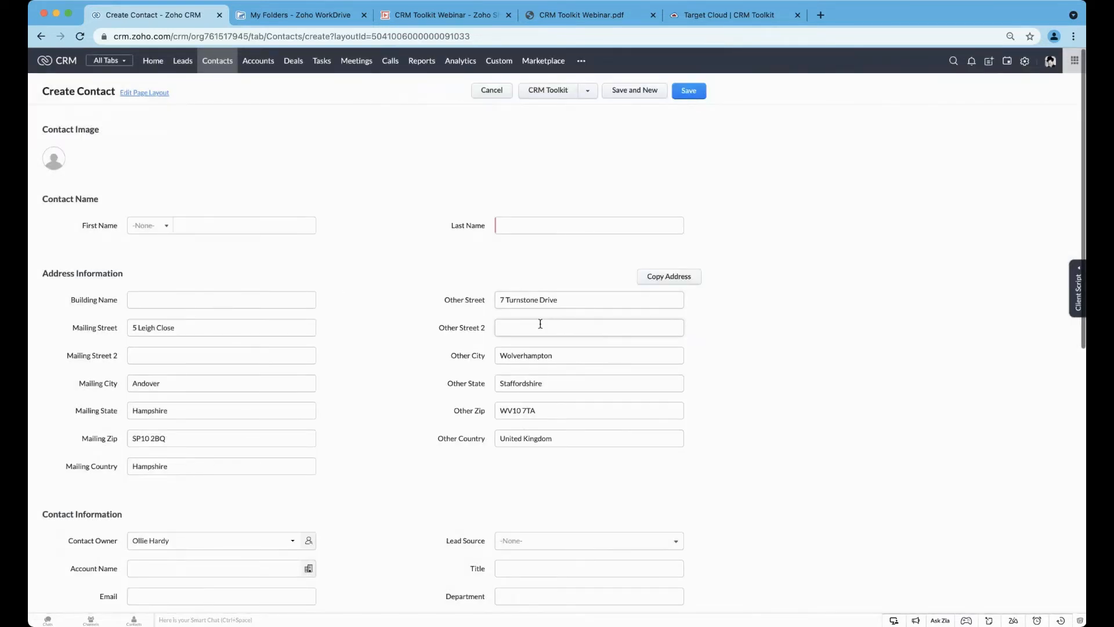
Step: Enter the contact's last name, save, and reopen the new record from the Contacts list
click(535, 228)
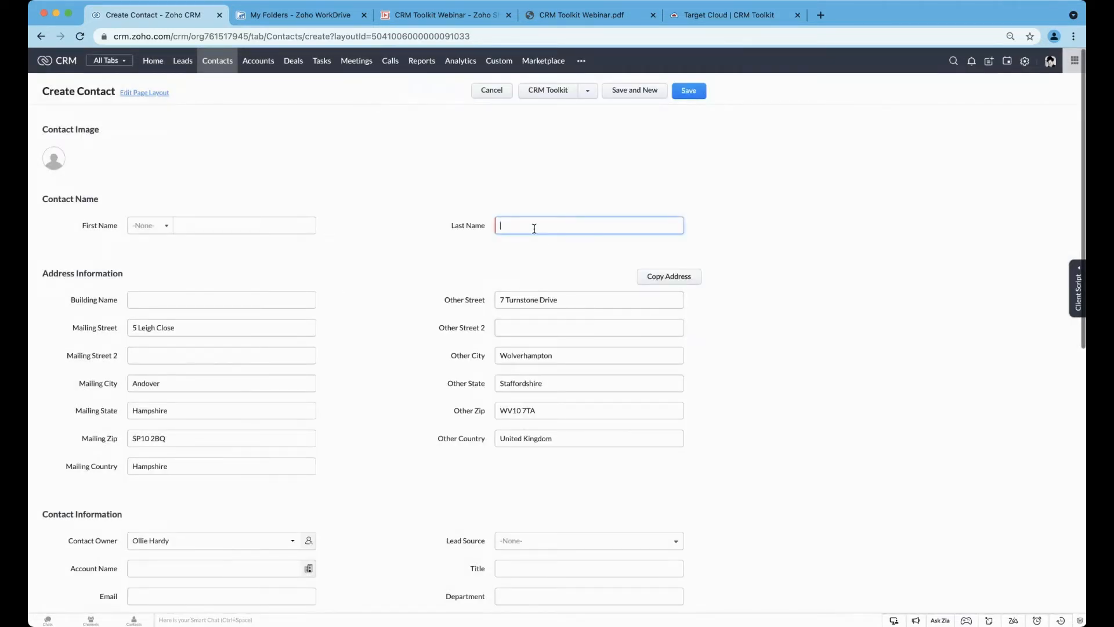
text(jones)
click(689, 93)
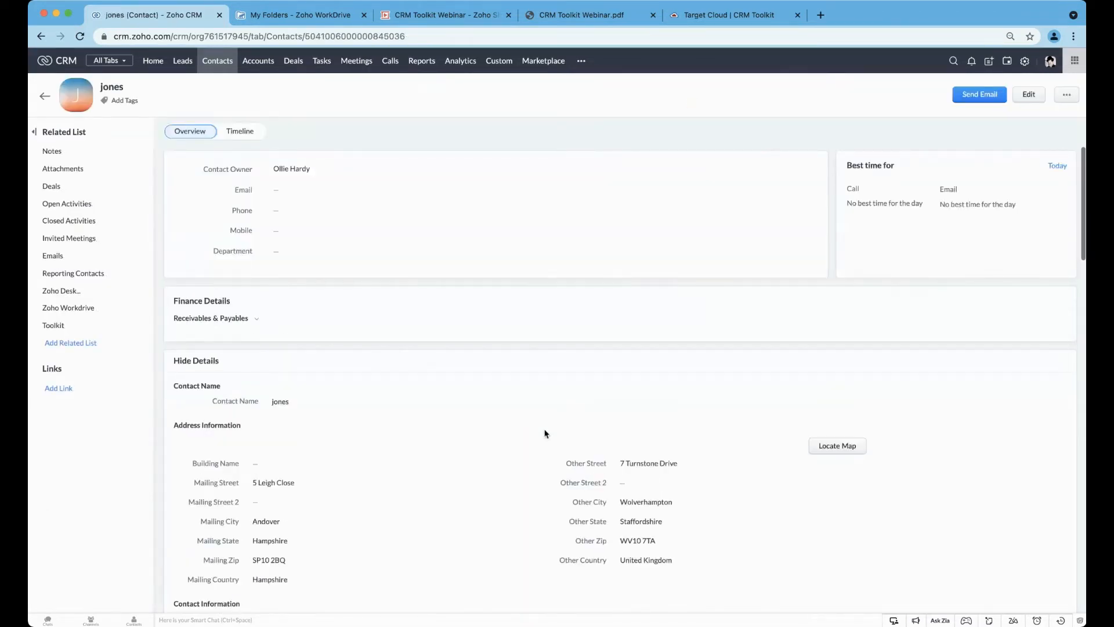
click(226, 64)
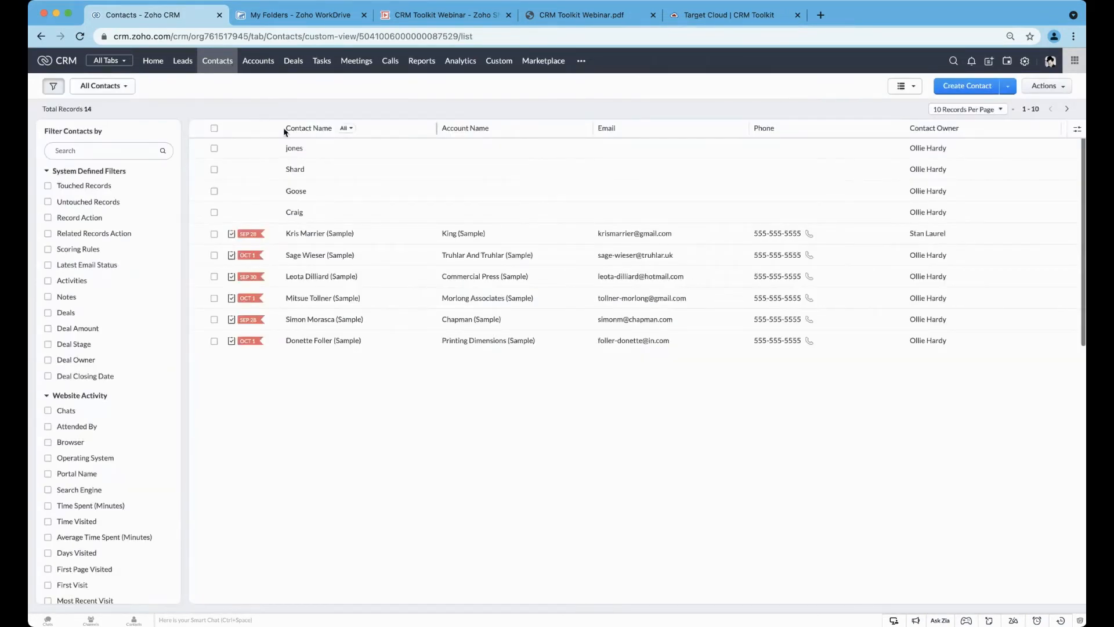
click(294, 149)
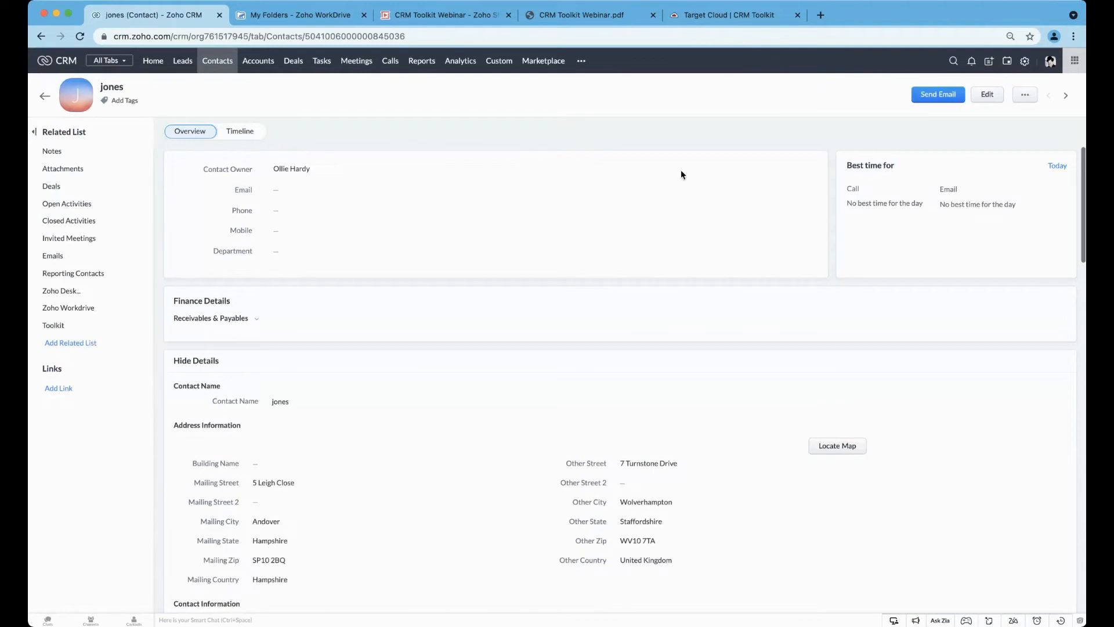
click(987, 94)
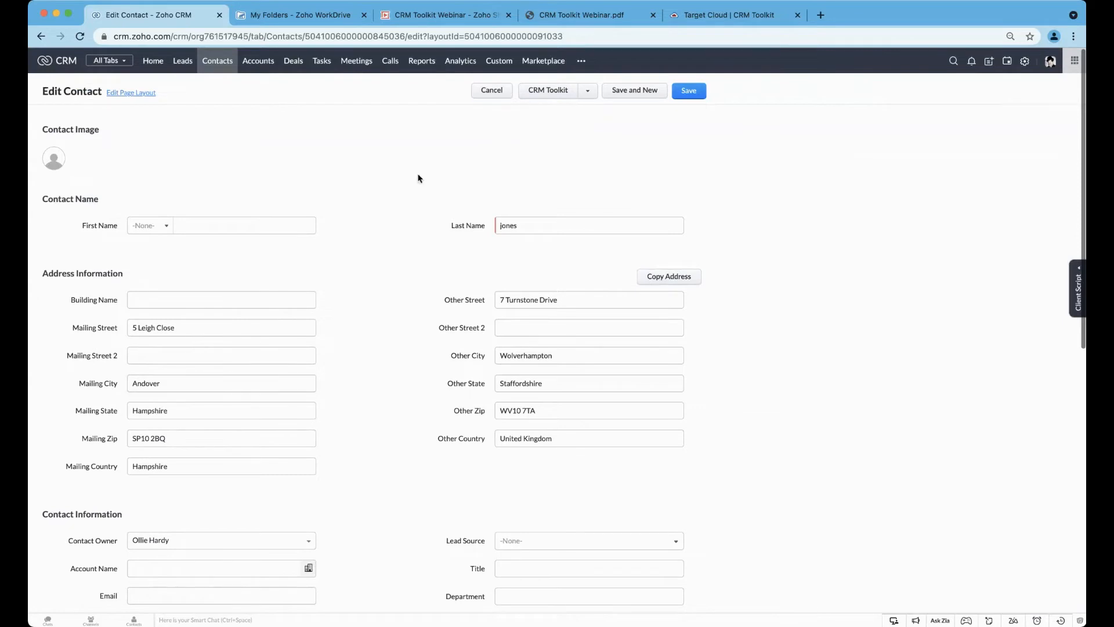
click(549, 92)
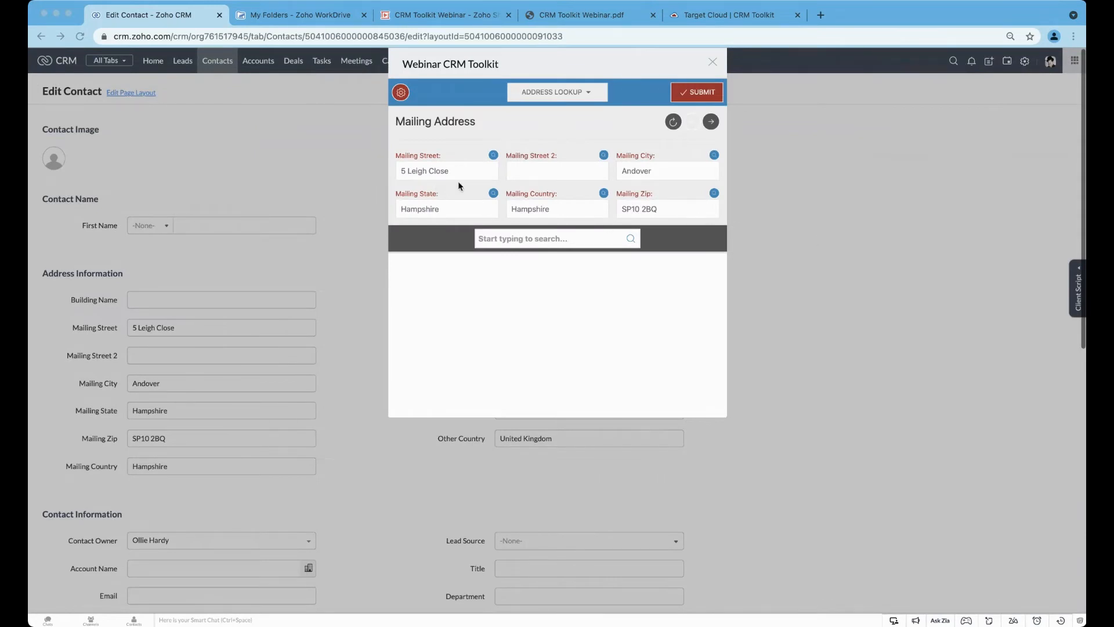
click(571, 238)
text(ss0 )
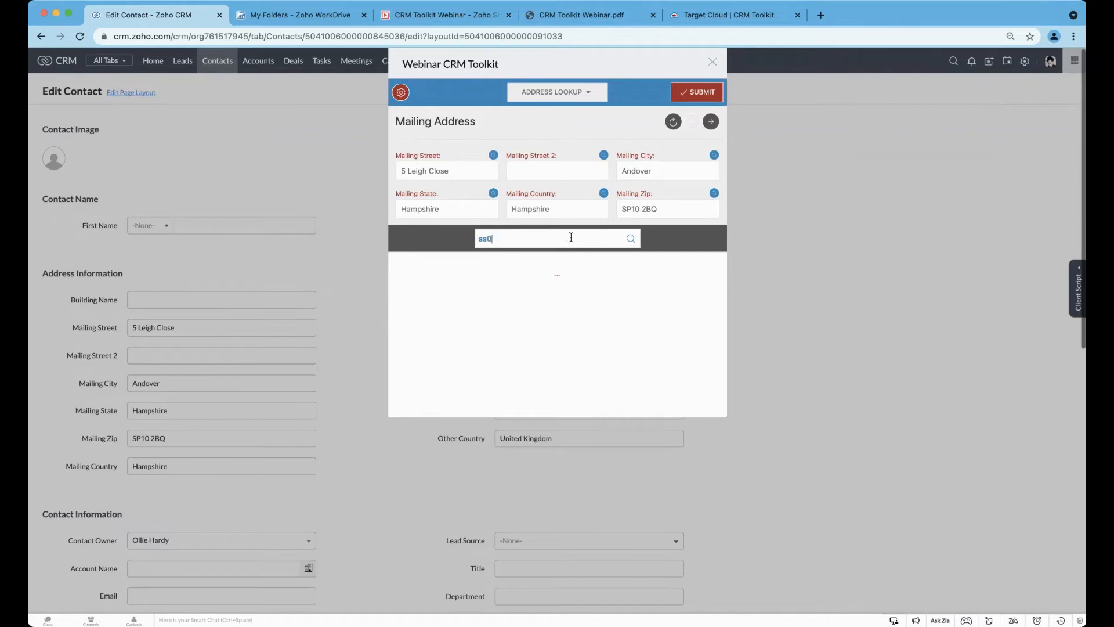
text(0py)
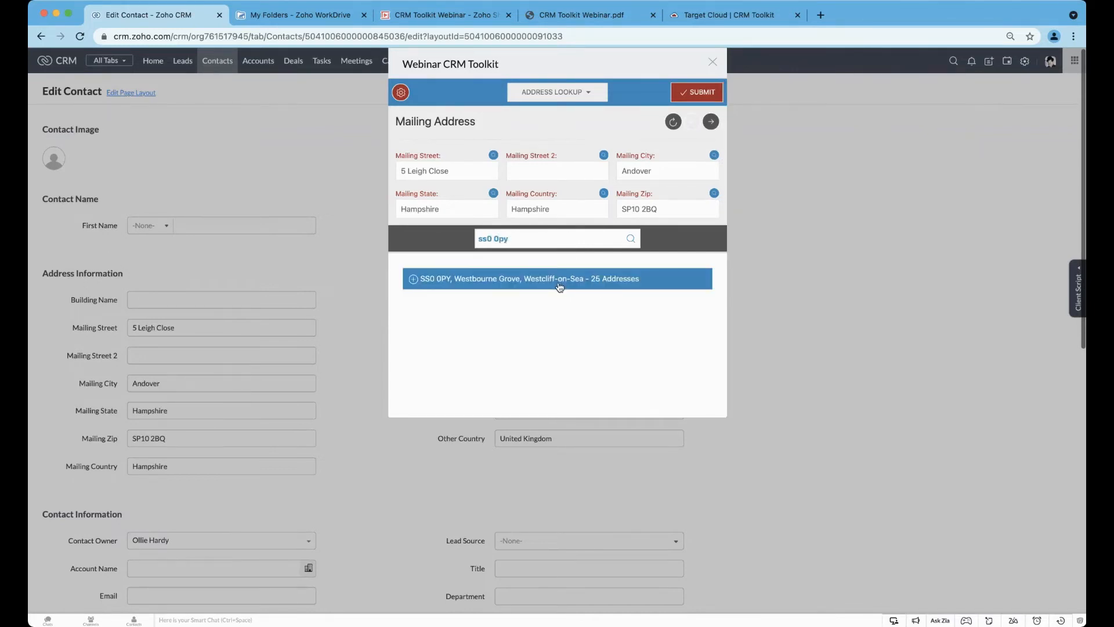
click(560, 287)
click(492, 346)
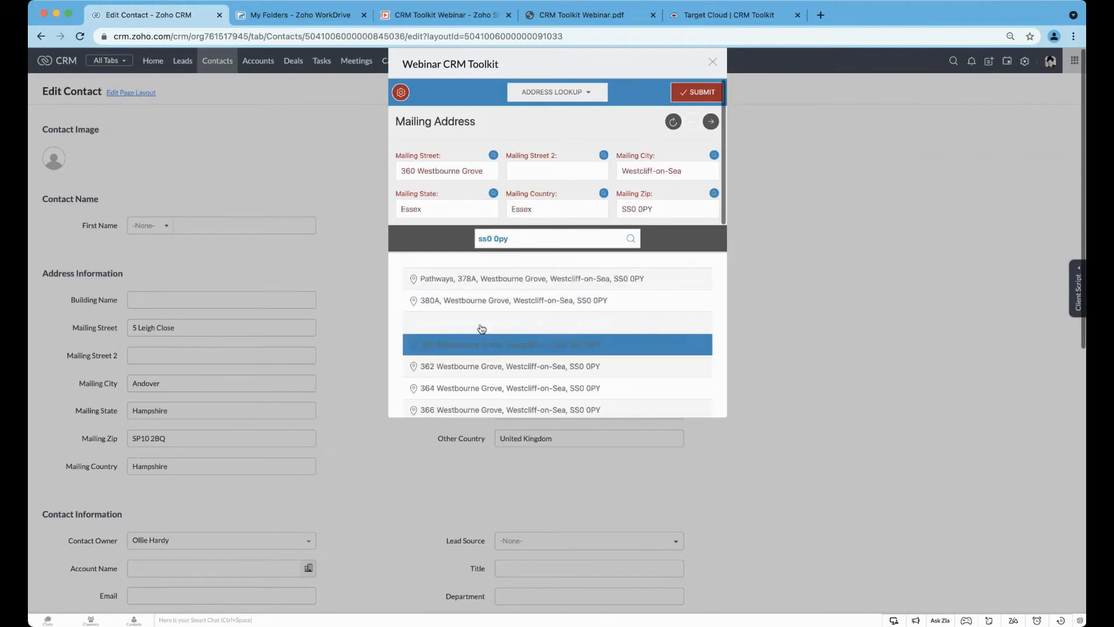
click(695, 90)
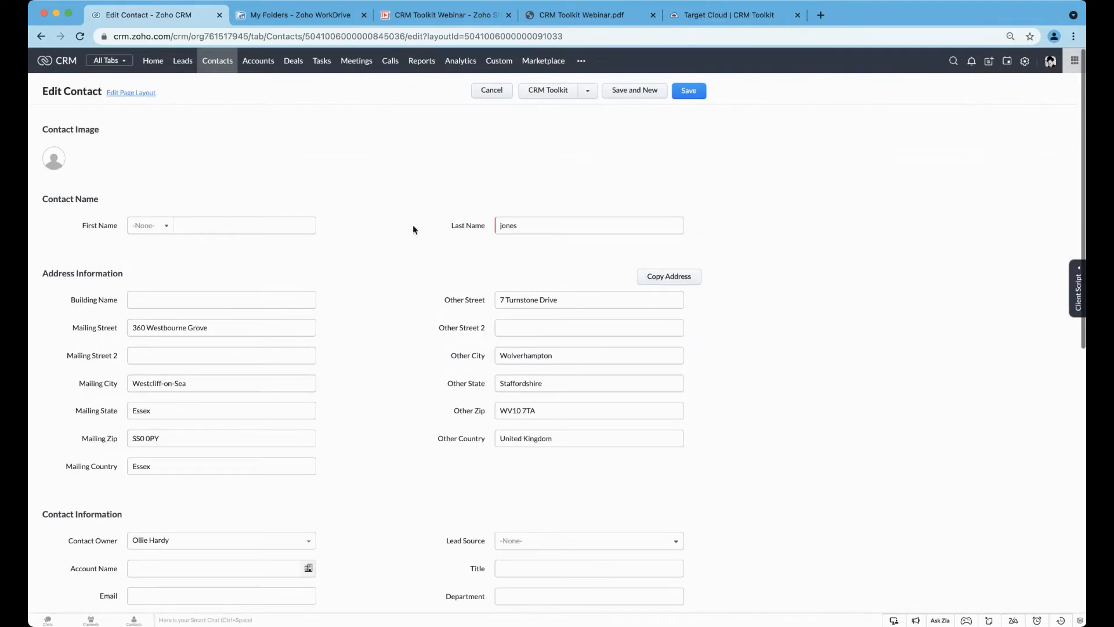
click(689, 91)
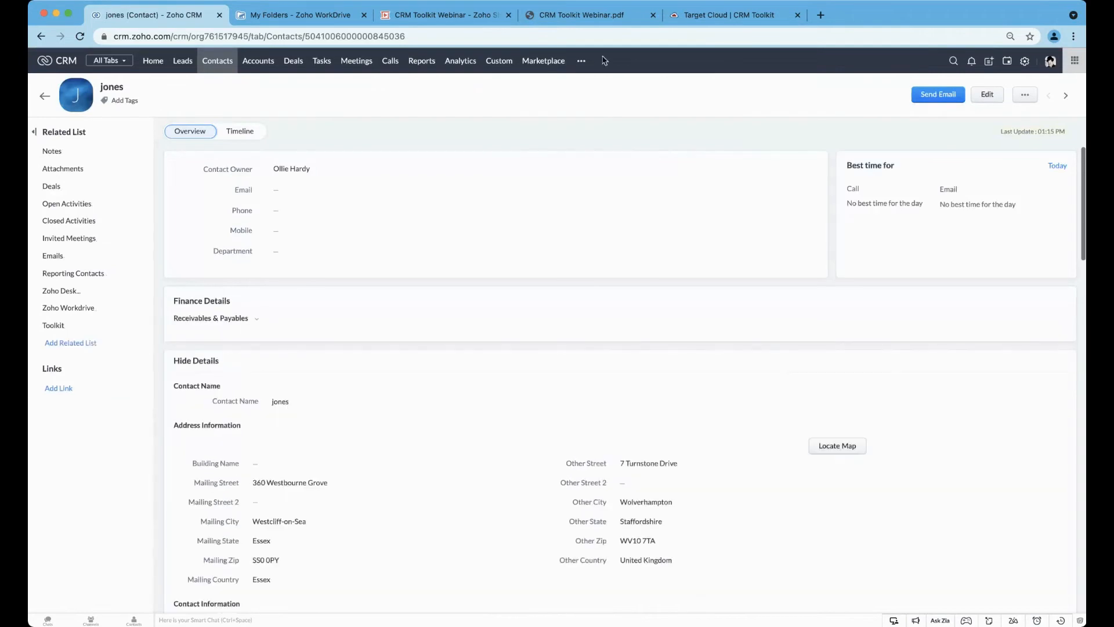
click(583, 15)
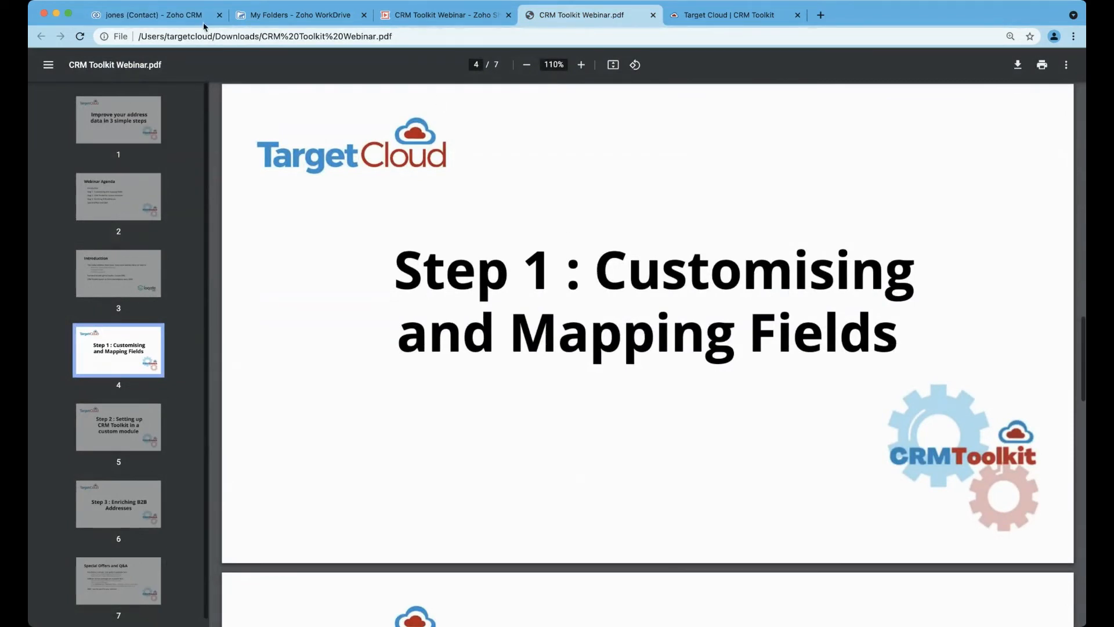
Step: Return from the webinar PDF to the contact record's browser tab in Zoho CRM
click(189, 17)
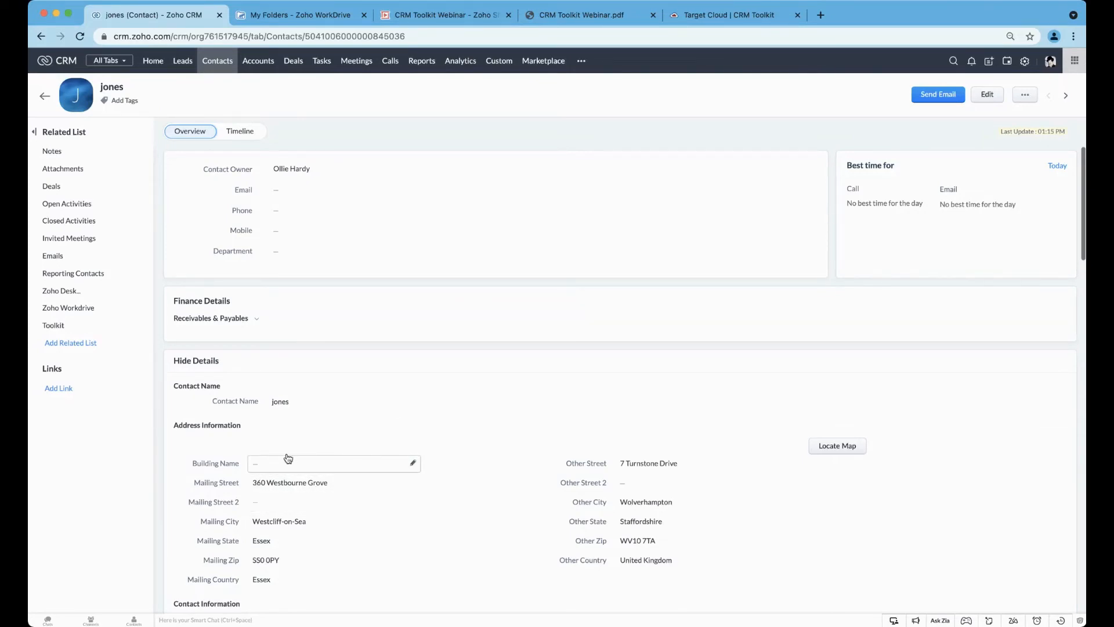
Step: From the contact's edit form, open the CRM Toolkit settings showing Mailing Address field mappings
click(996, 98)
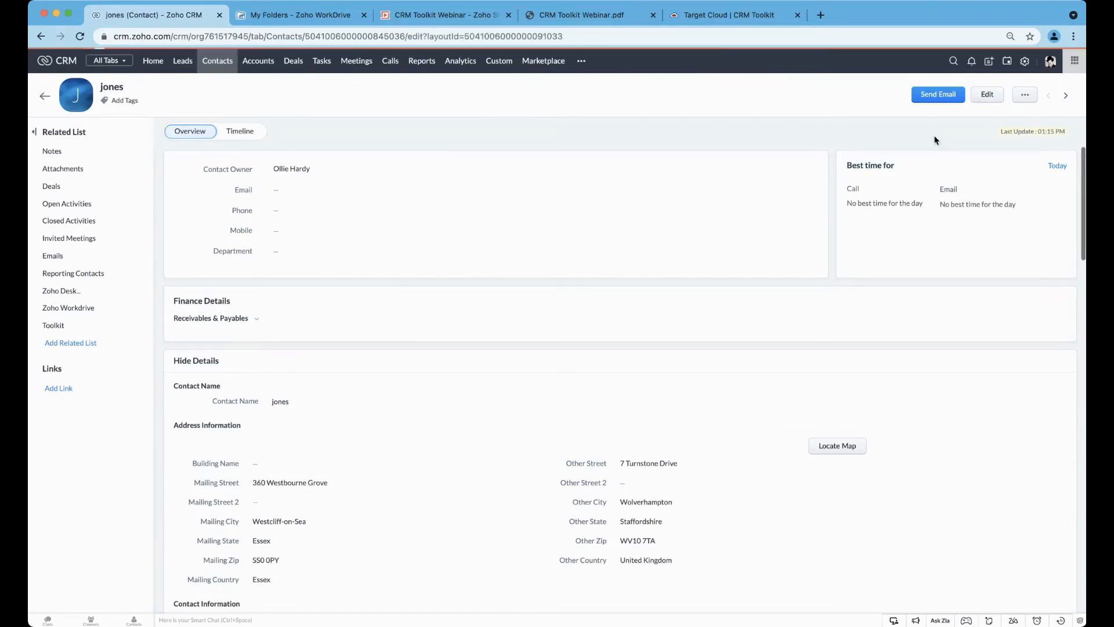
click(544, 91)
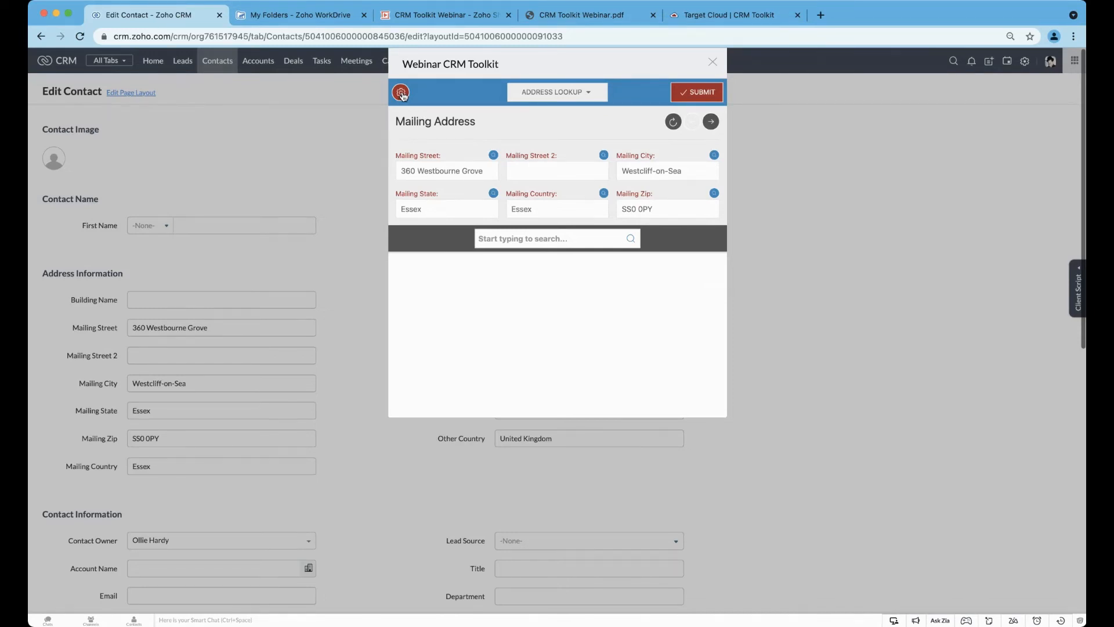
click(401, 92)
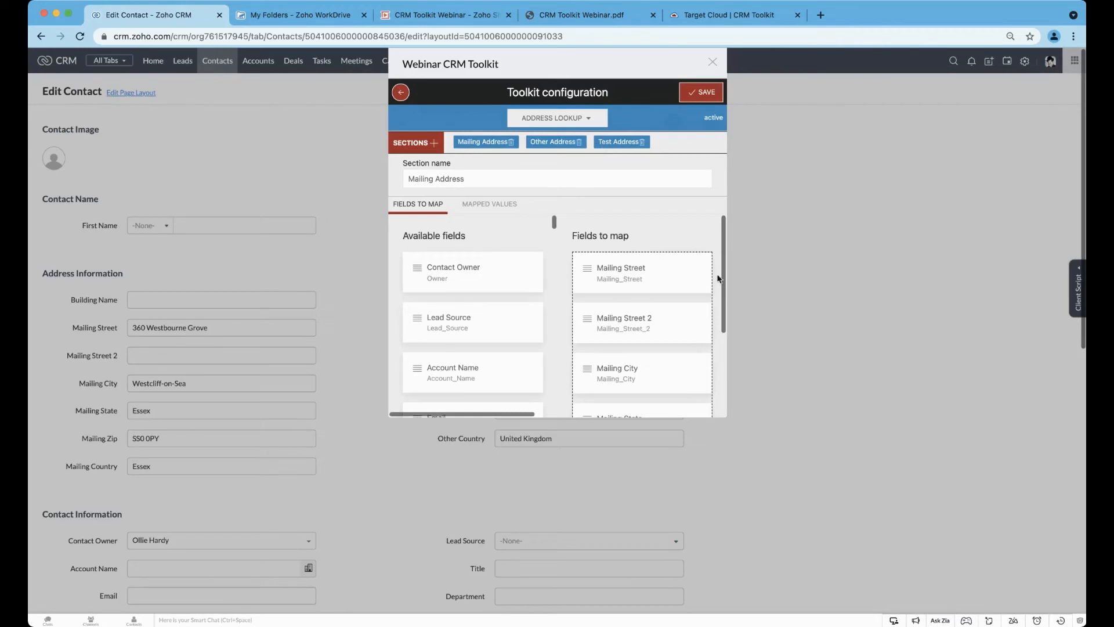
Step: Drag Building Name from Available fields into the Mailing Address Fields to map, then view Mapped values
scroll(654, 277, down, 3)
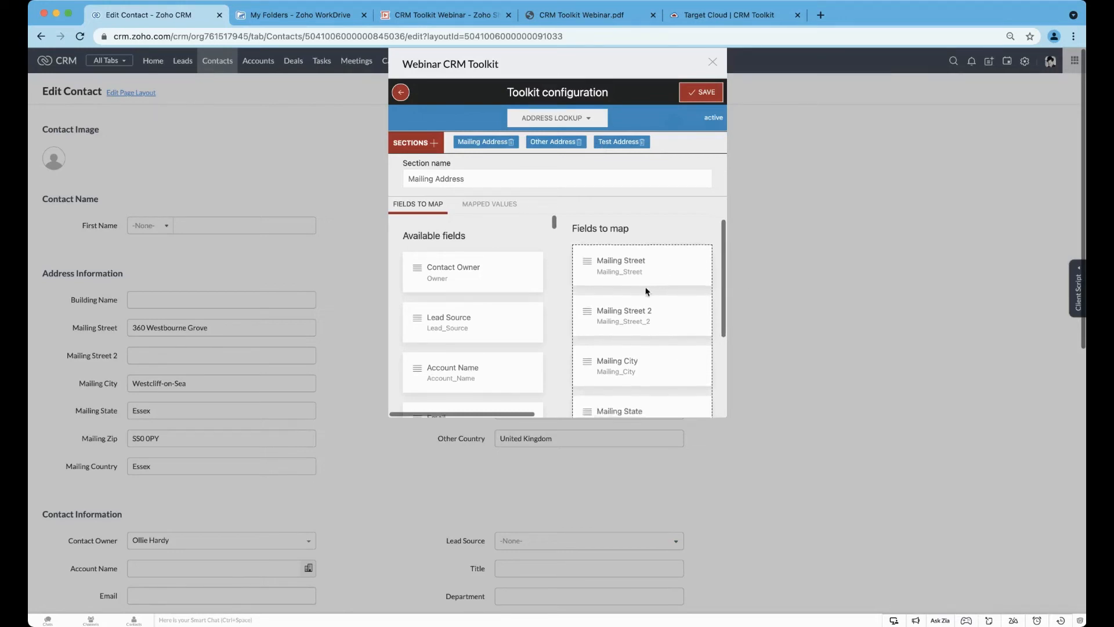
scroll(643, 278, up, 2)
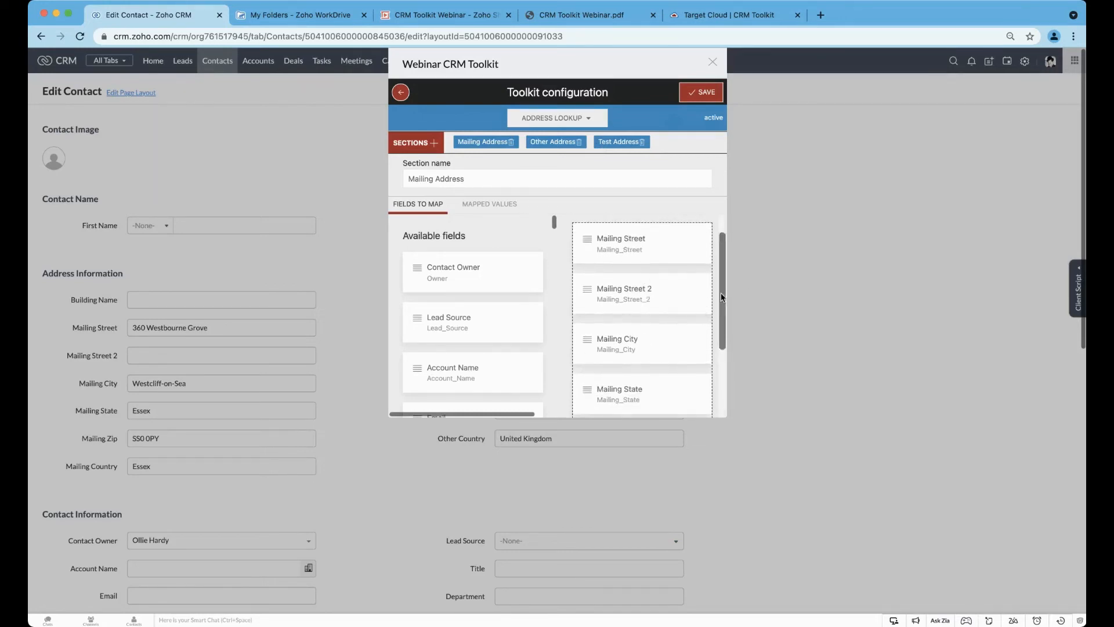
mouse_move(722, 295)
mouse_down()
mouse_move(718, 367)
mouse_move(722, 284)
mouse_up()
scroll(444, 288, down, 1)
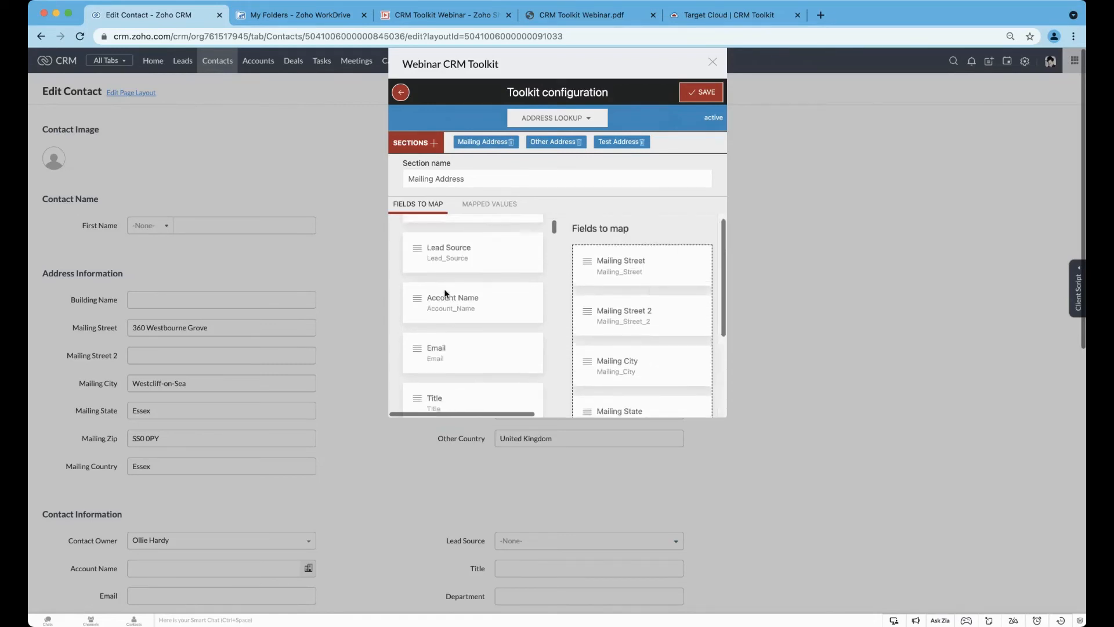
scroll(446, 293, down, 2)
scroll(446, 293, down, 10)
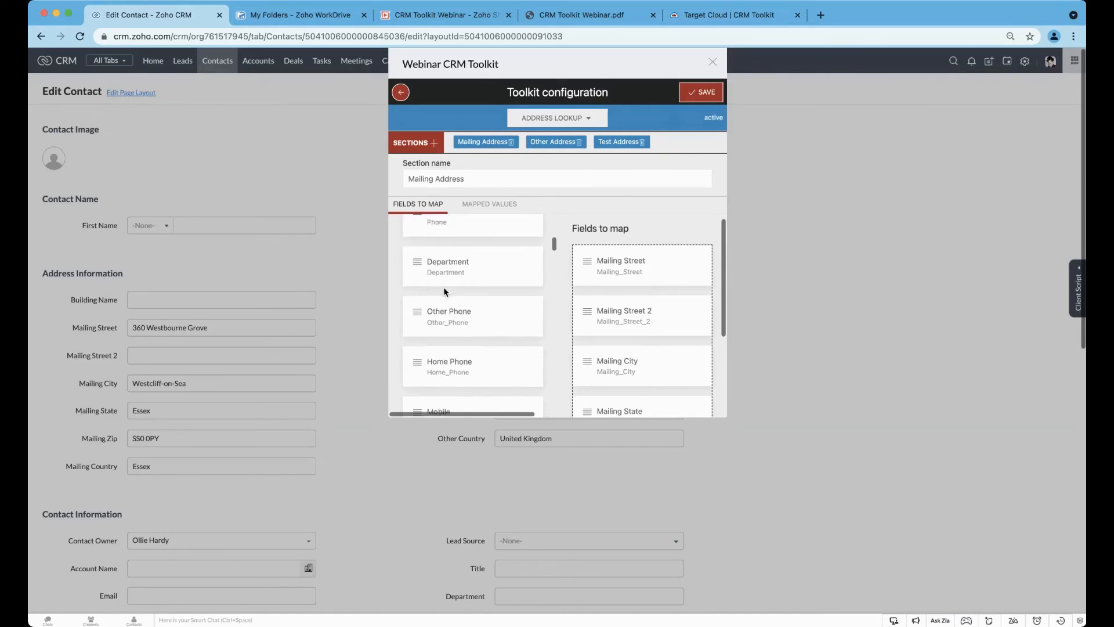
scroll(443, 286, down, 5)
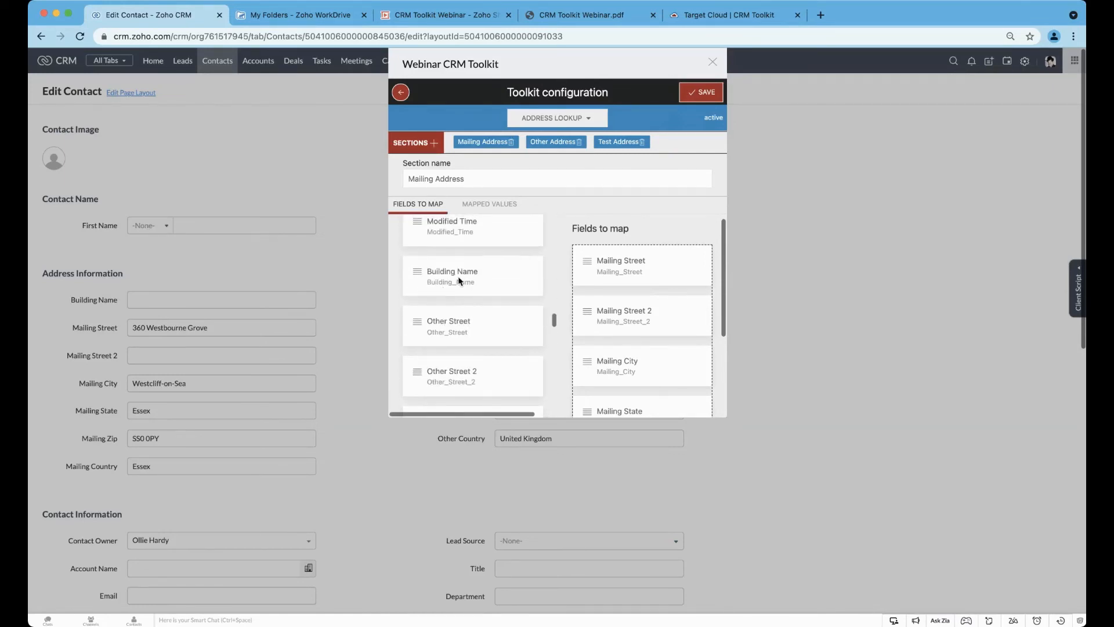
drag(463, 278, 637, 265)
click(498, 207)
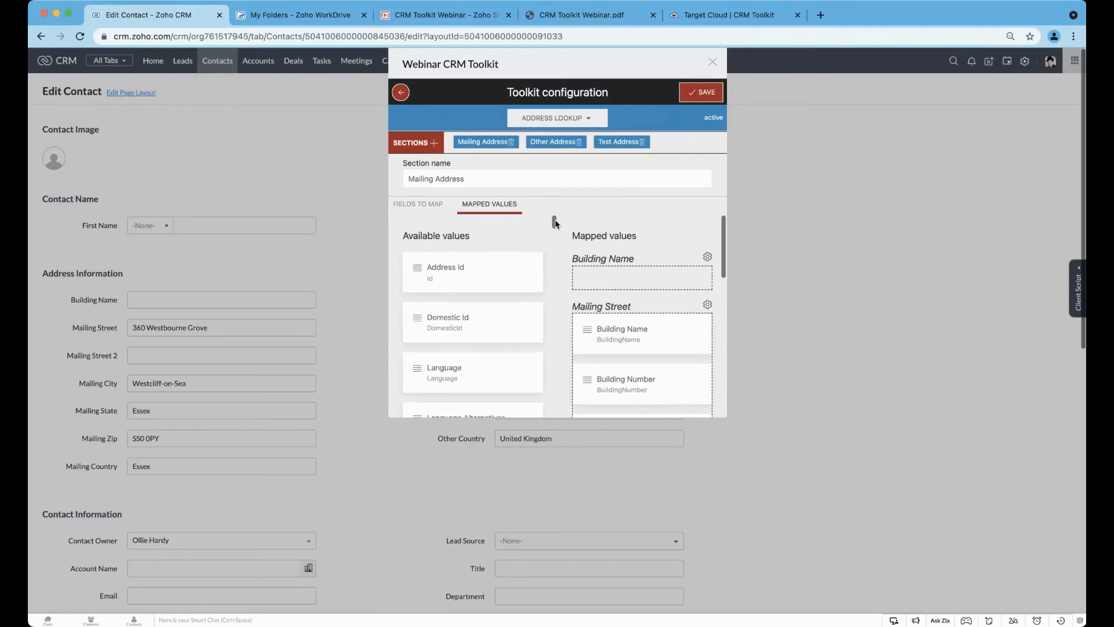
Step: Drop the BuildingName lookup value onto the Building Name slot and save the configuration
scroll(507, 275, down, 3)
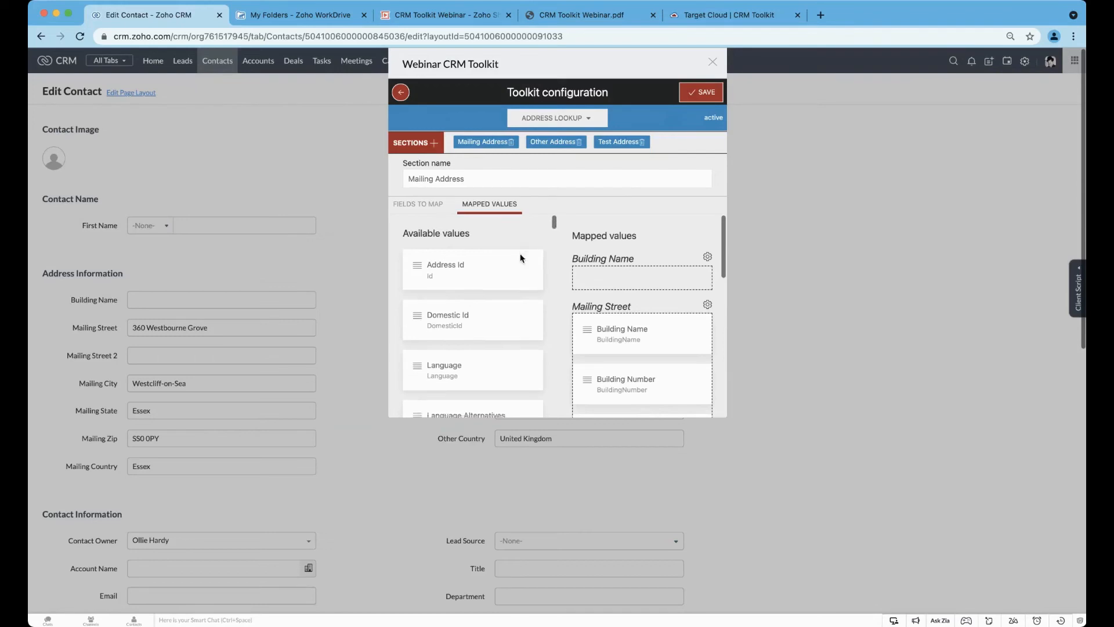
scroll(507, 275, down, 5)
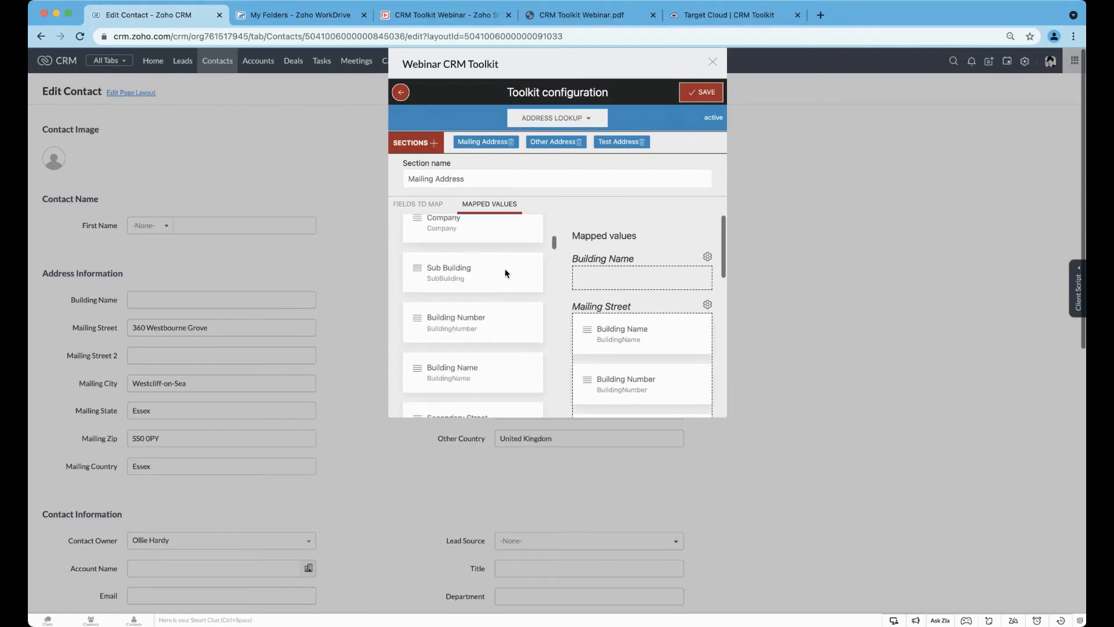
drag(477, 379, 628, 286)
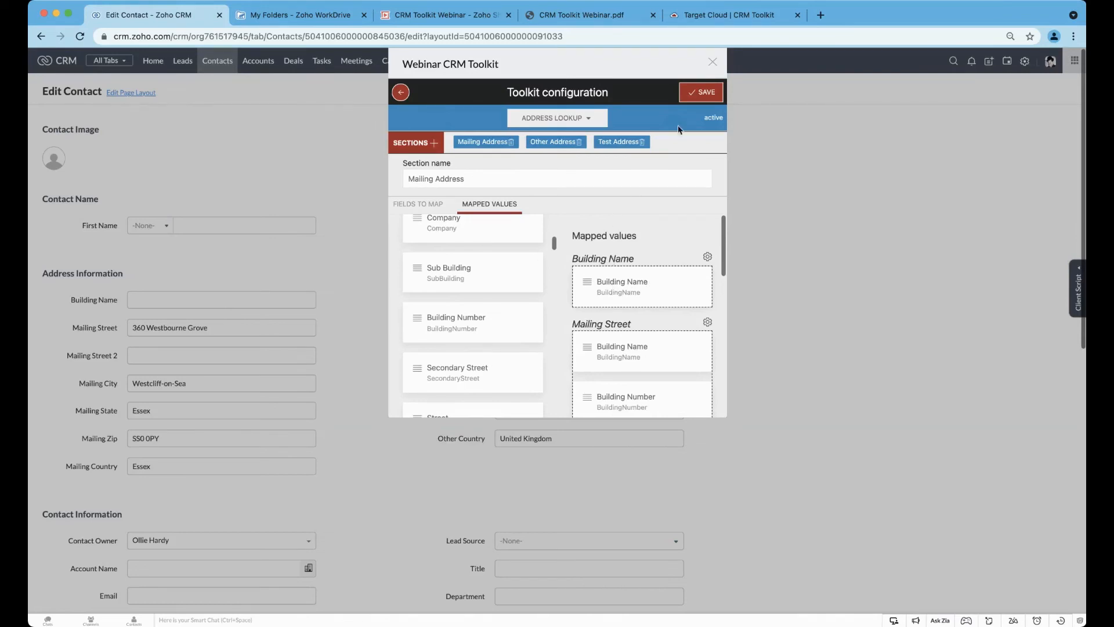
click(708, 93)
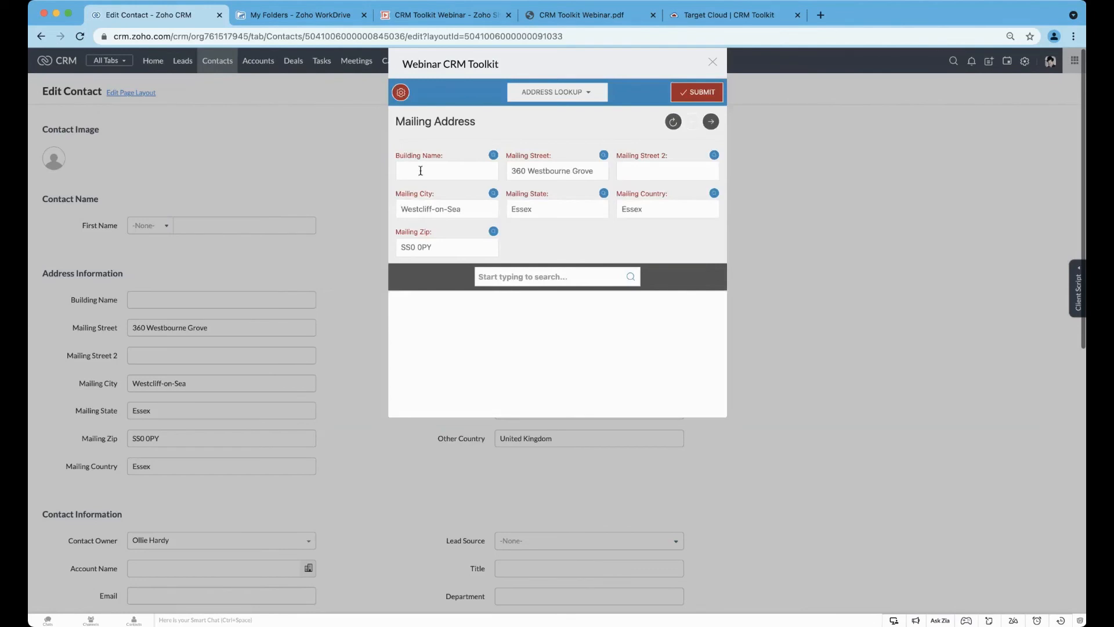
Step: Look up the contact's postcode, apply the cottage result, and check Building Name and Mailing Street 2
click(504, 278)
text(pr4 4t)
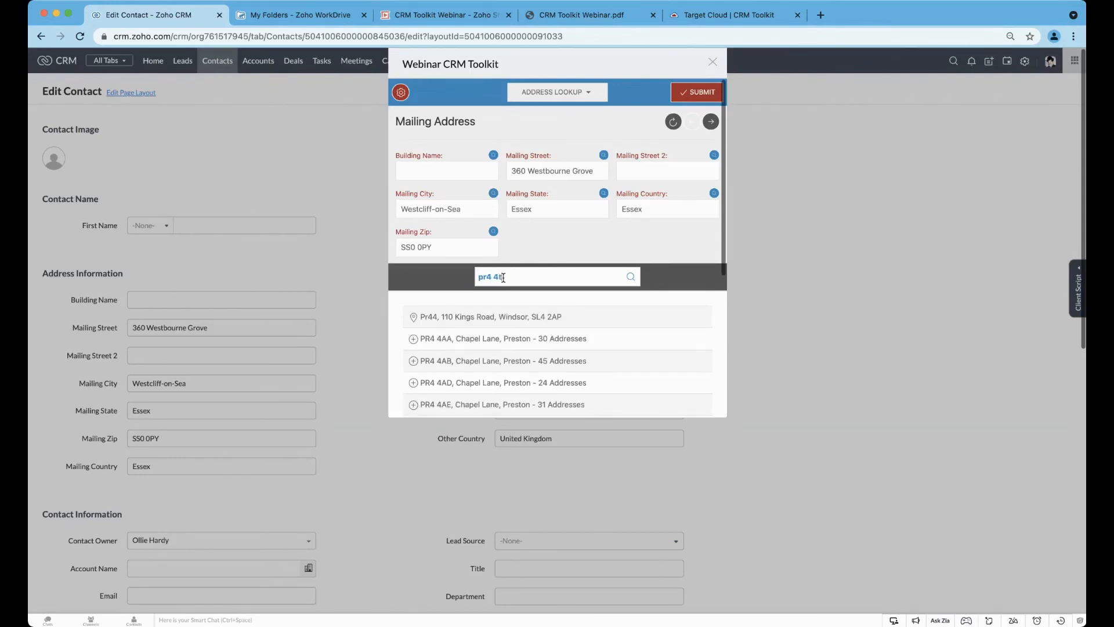
text(d)
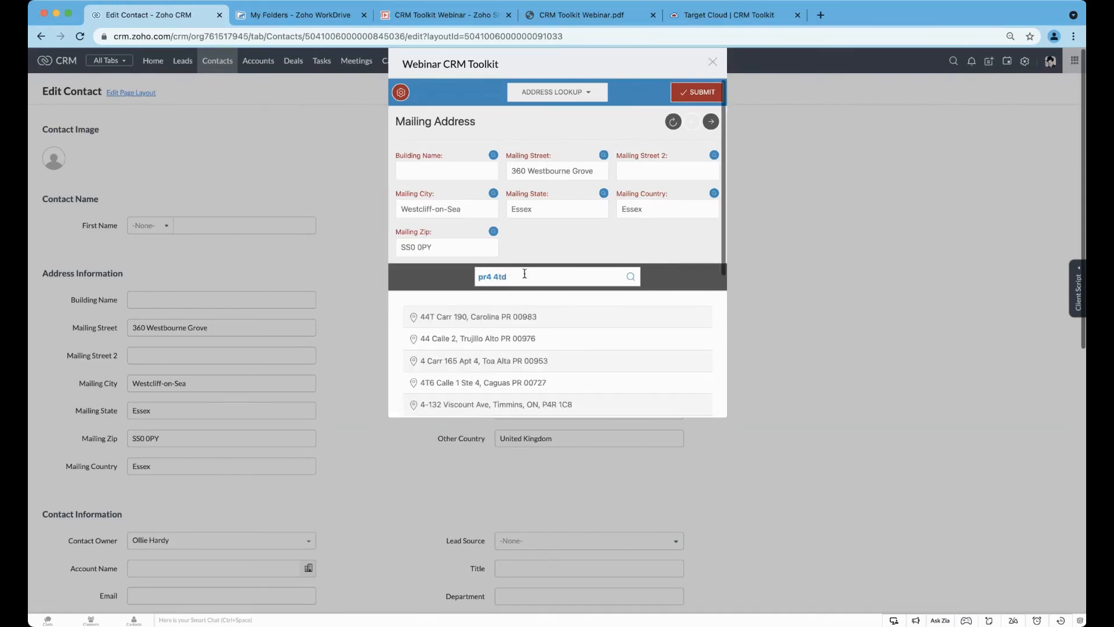
text( 1)
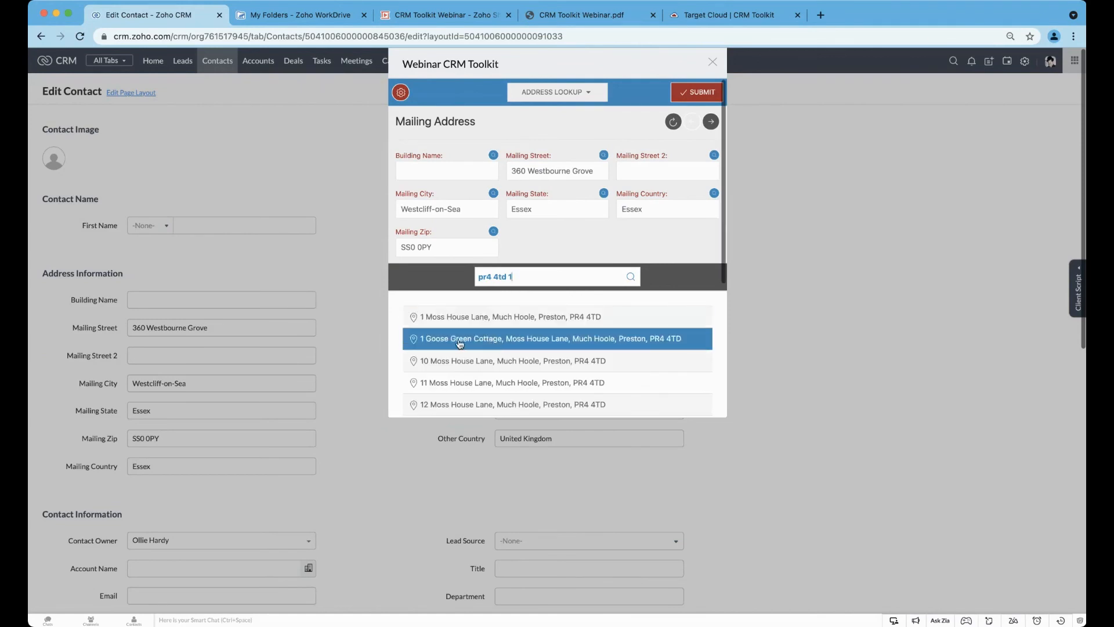
click(460, 343)
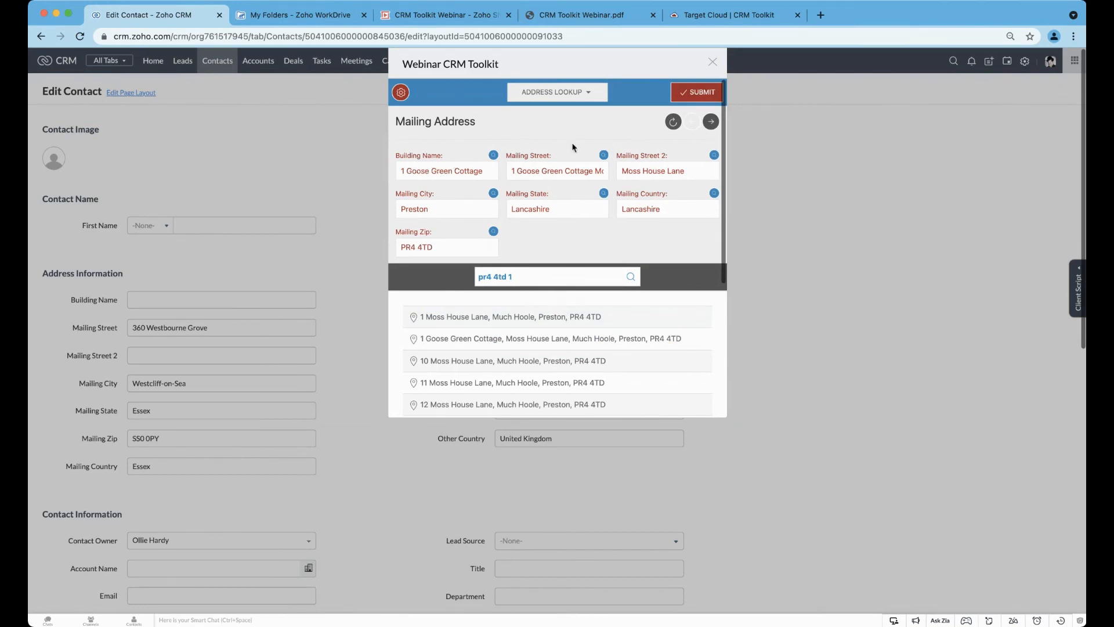
click(683, 93)
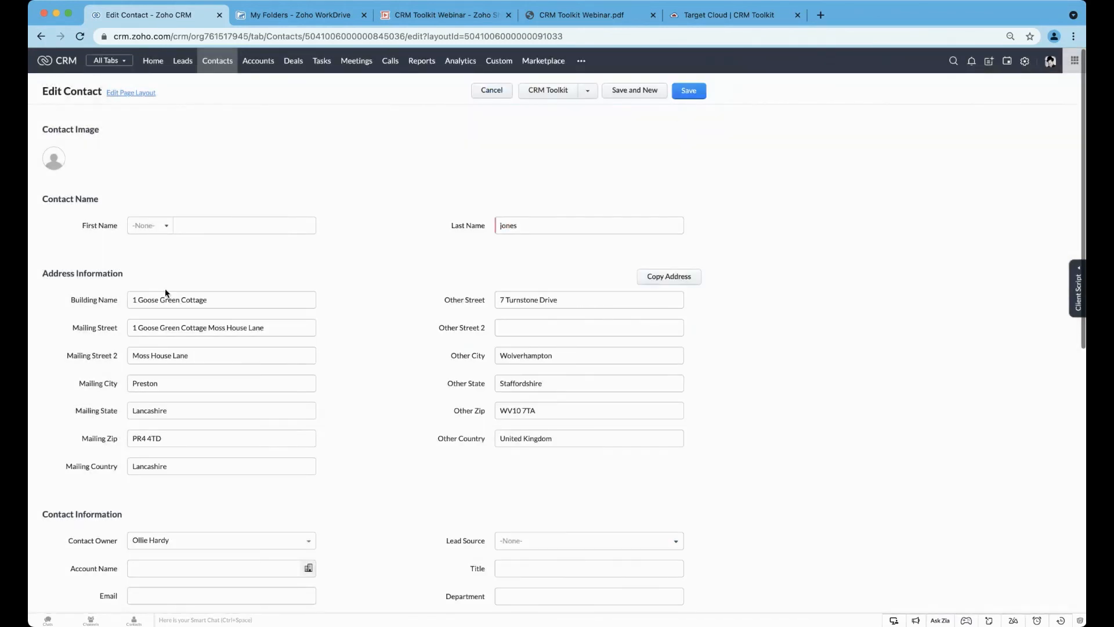
click(149, 297)
click(143, 354)
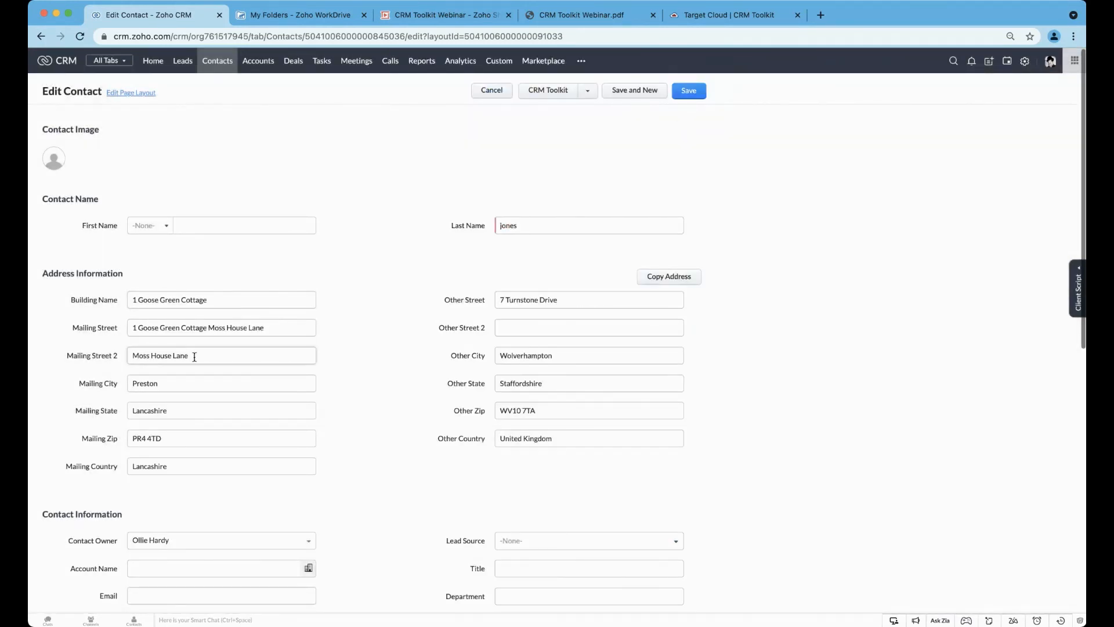